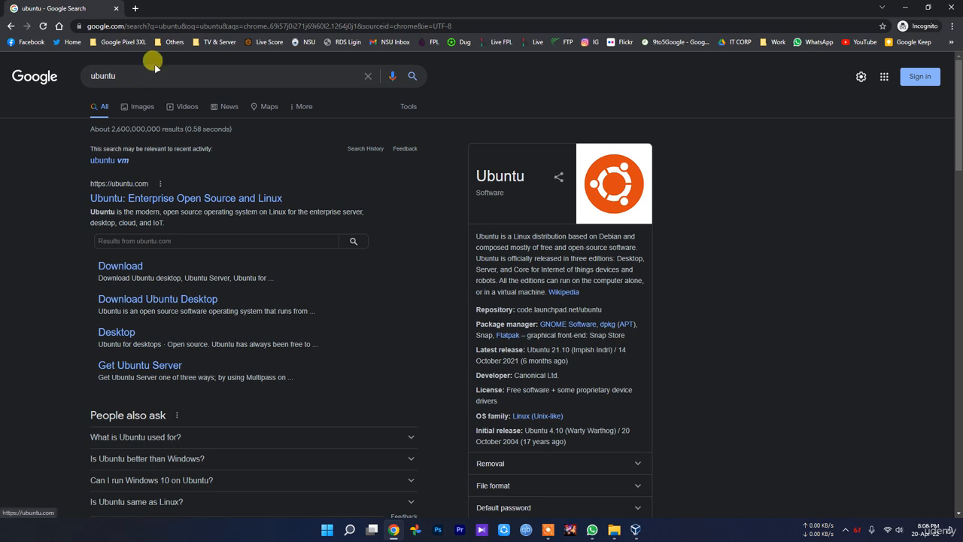
Step: Open the official ubuntu.com site from the search results and switch to the File Explorer window showing New folder
click(169, 201)
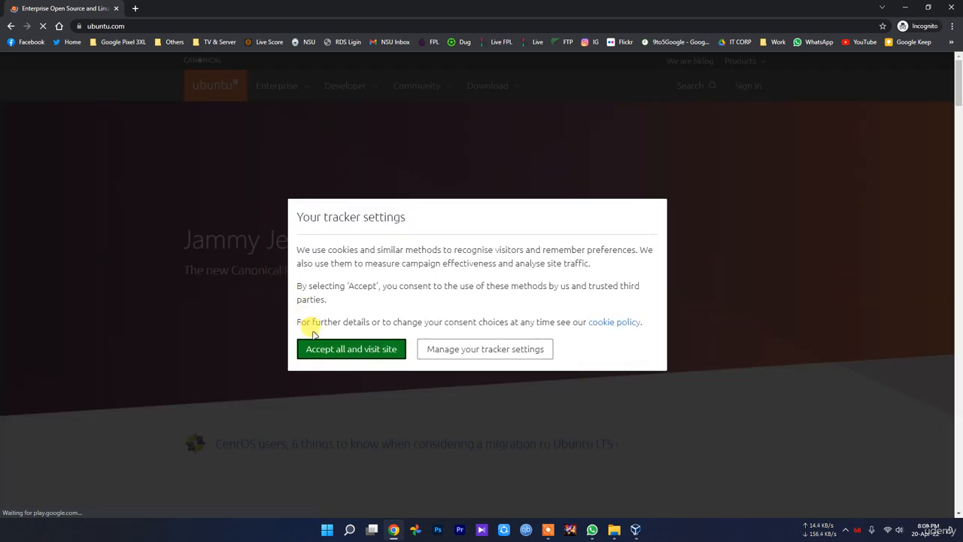
mouse_move(611, 530)
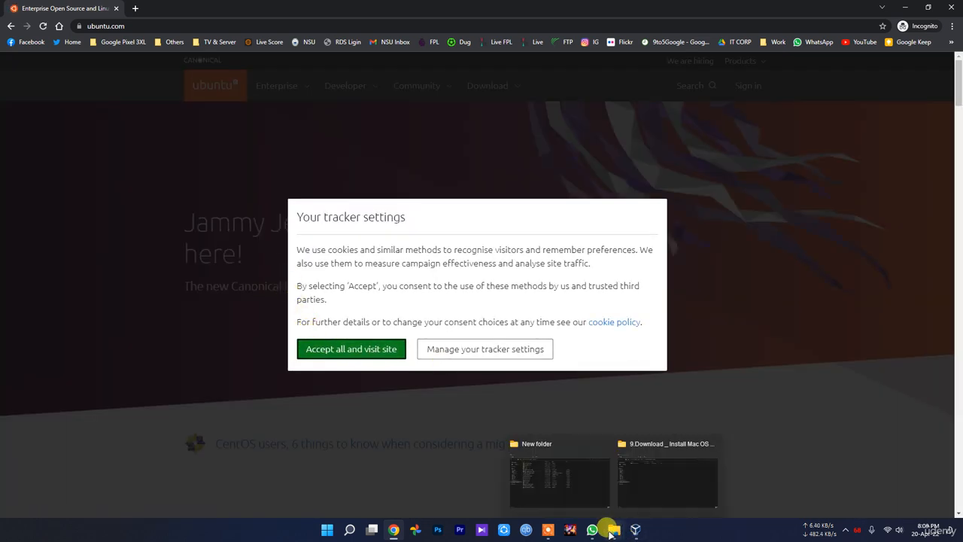
click(557, 489)
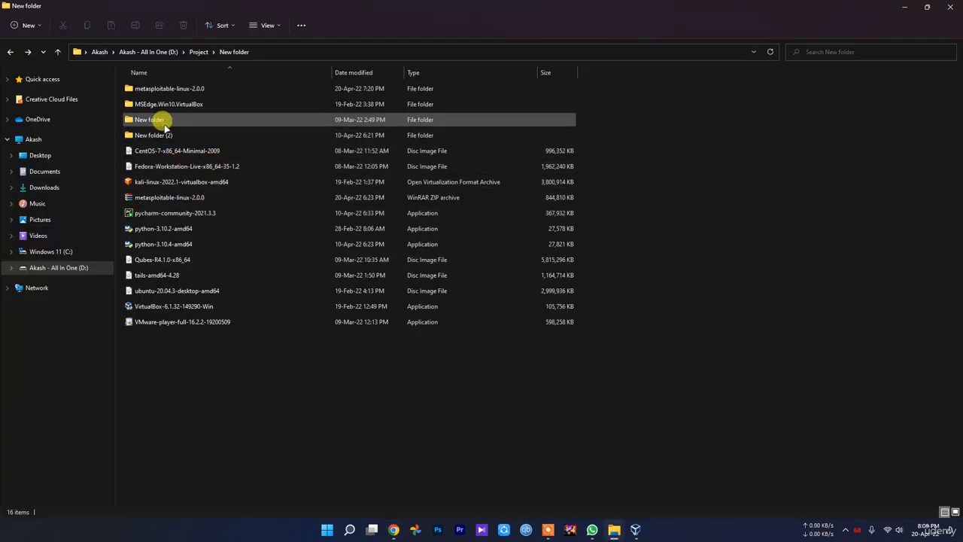
click(635, 530)
click(635, 531)
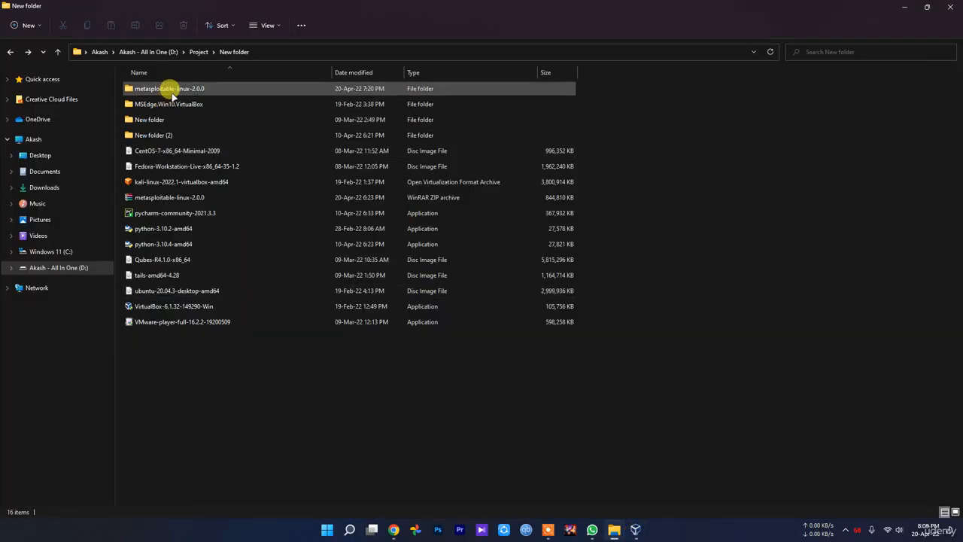
Step: Look through the contents of the metasploitable-linux-2.0.0 and MSEdge.Win10.VirtualBox folders, returning to New folder after each
double_click(167, 89)
double_click(161, 90)
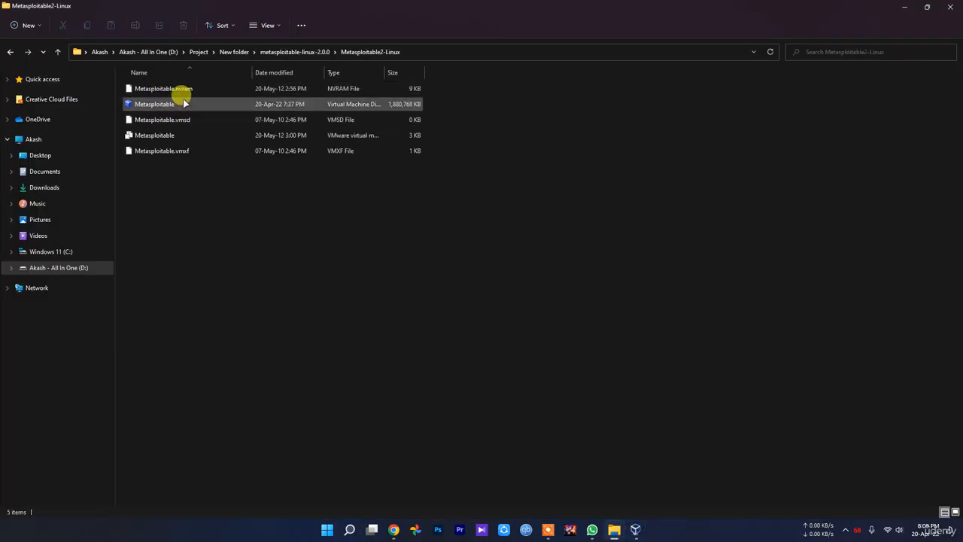
key(alt+Up)
key(alt+Up)
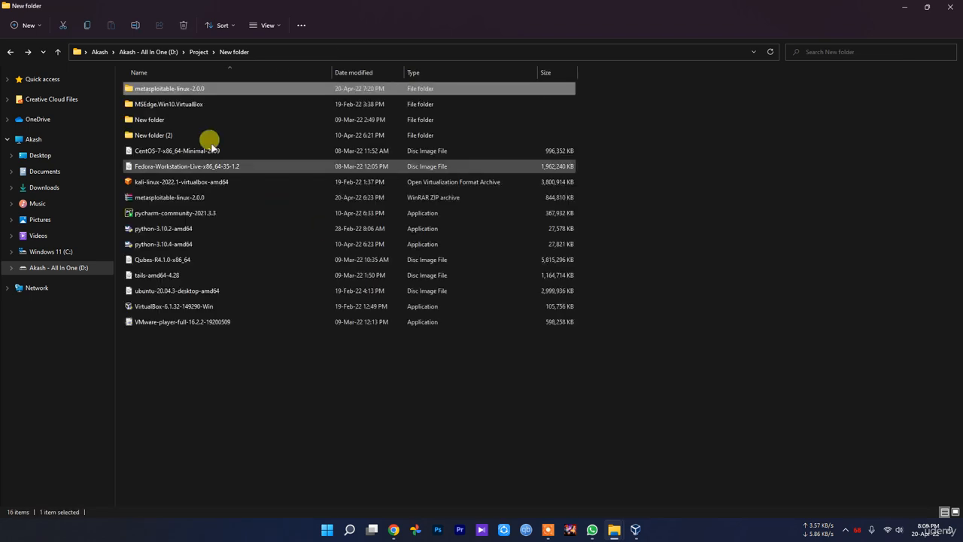
double_click(178, 106)
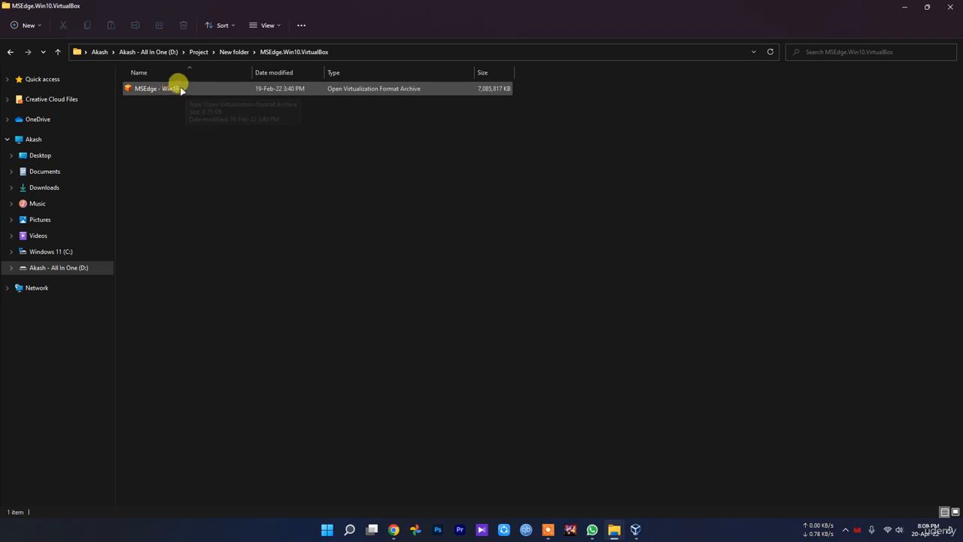
key(alt+Up)
click(376, 426)
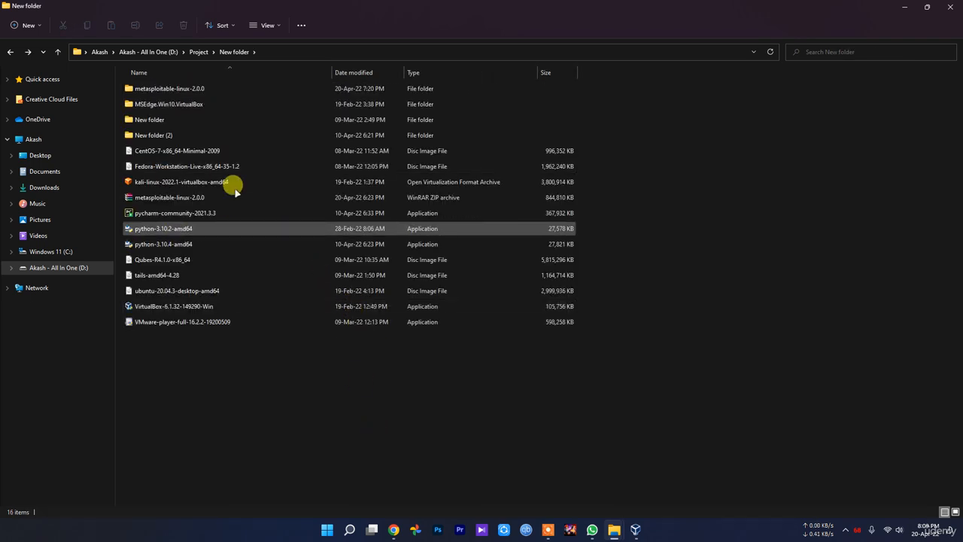
Step: Switch back to Chrome, accept all trackers on ubuntu.com and go to the Ubuntu Desktop download page
click(391, 530)
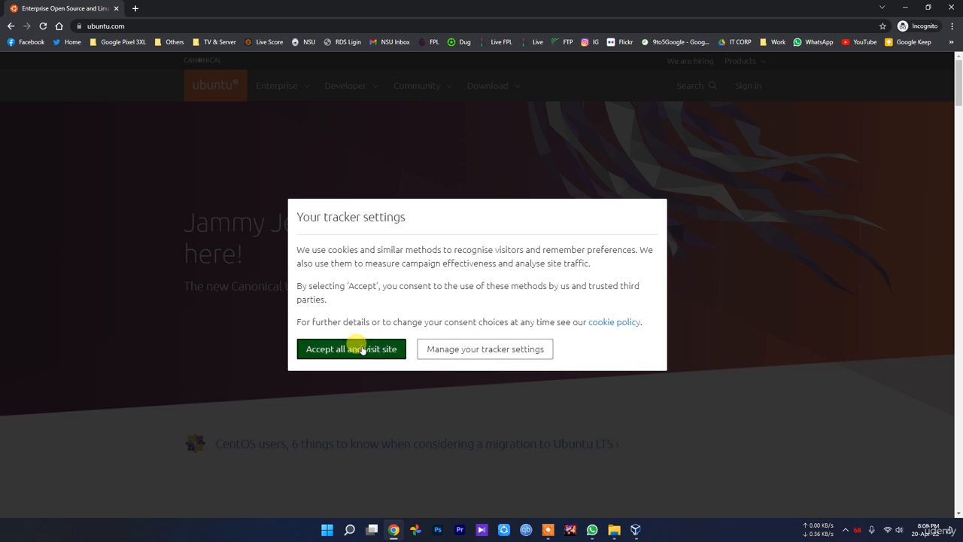
click(388, 349)
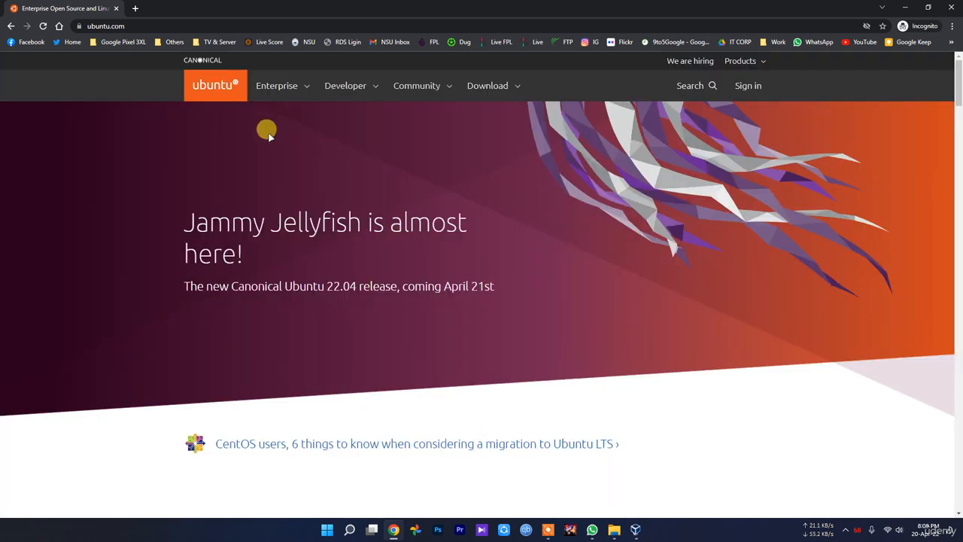
click(490, 87)
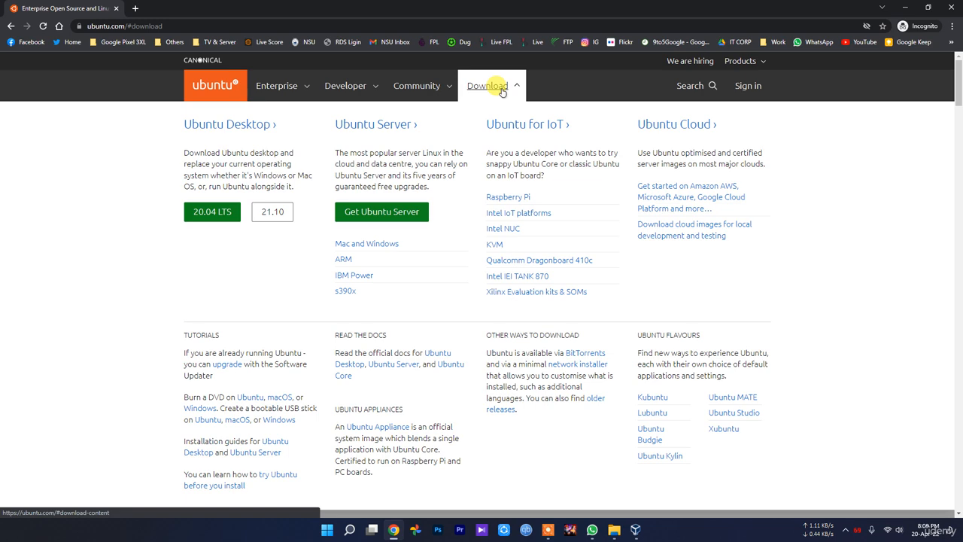
click(237, 123)
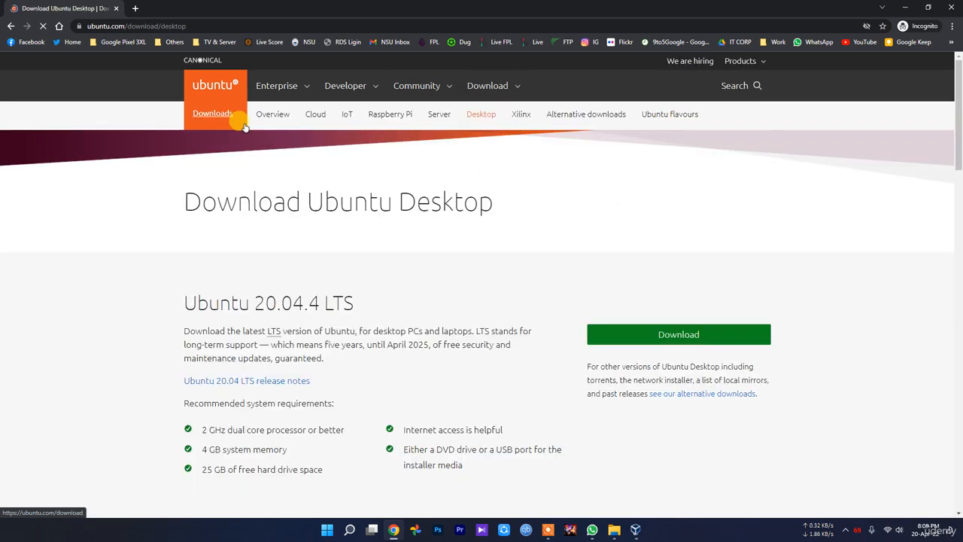
Step: Start the Ubuntu 20.04.4 LTS desktop download and cancel saving the disc image
click(649, 334)
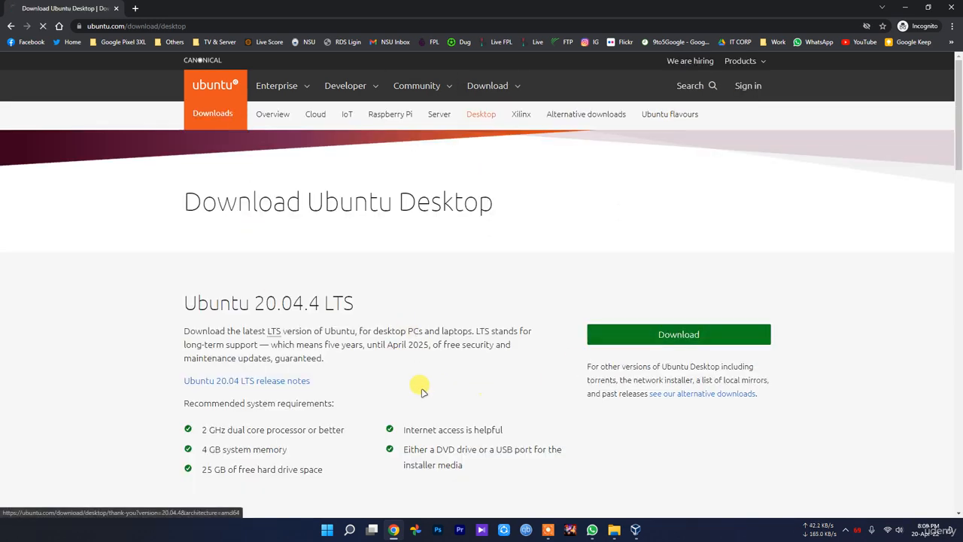
scroll(416, 380, down, 8)
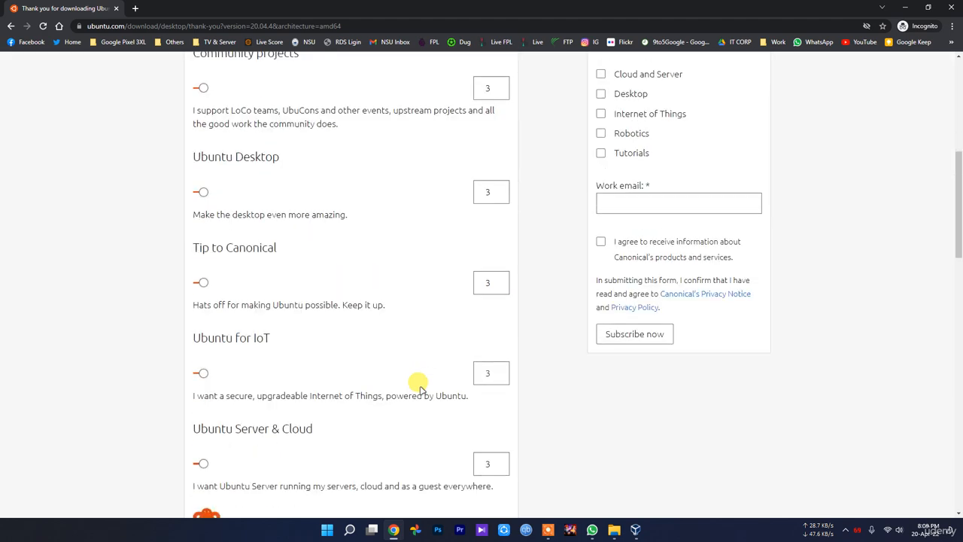
scroll(247, 400, up, 9)
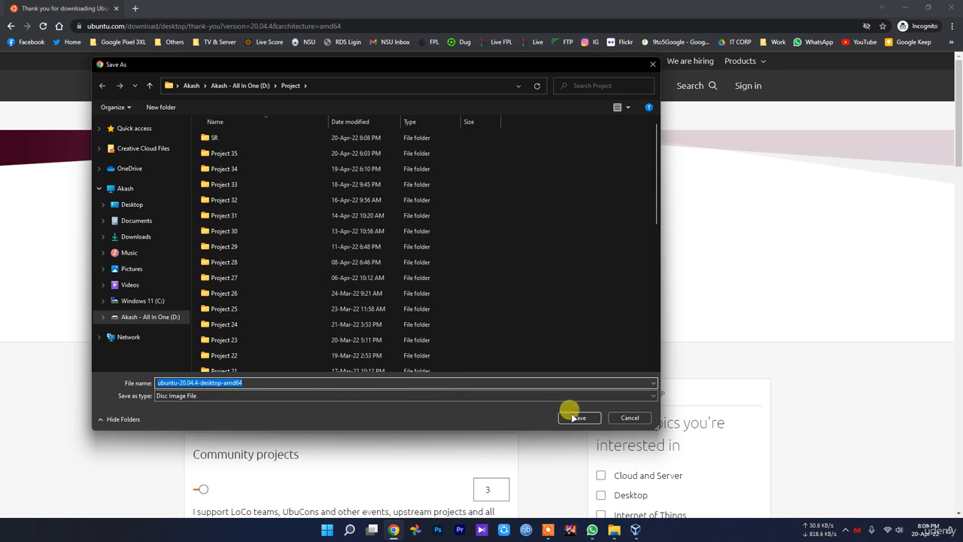
click(629, 418)
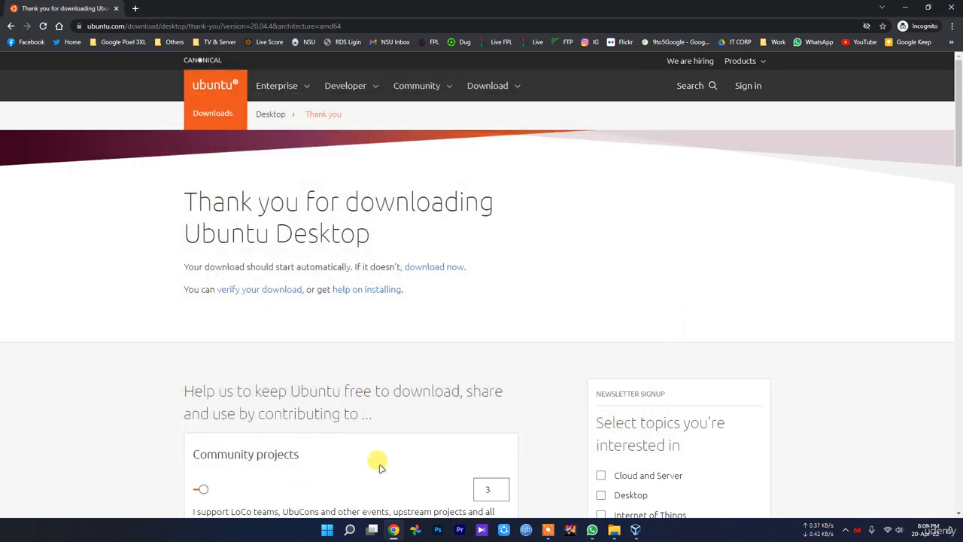
Step: Switch to File Explorer and check the detailed properties of the ubuntu-20.04.3-desktop-amd64 disc image in New folder
click(614, 530)
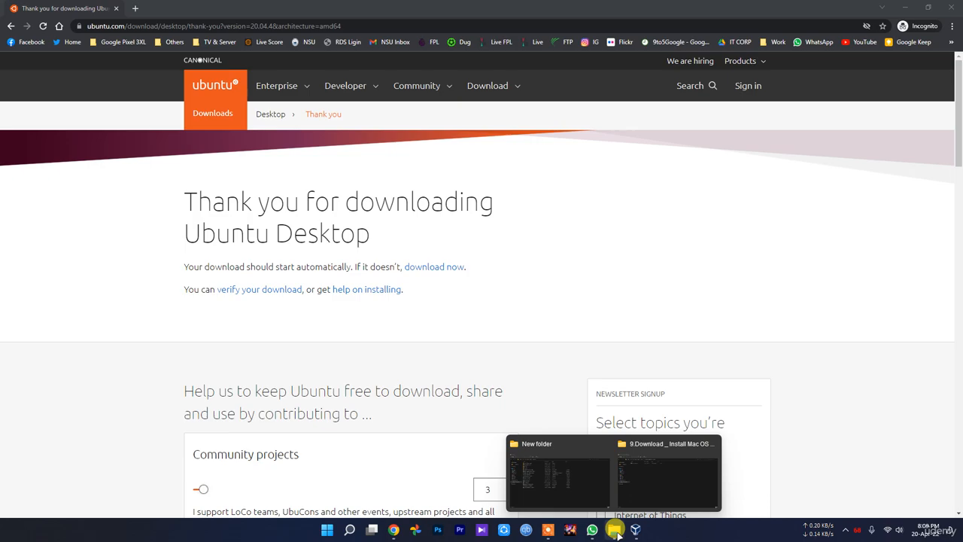
click(553, 481)
click(201, 293)
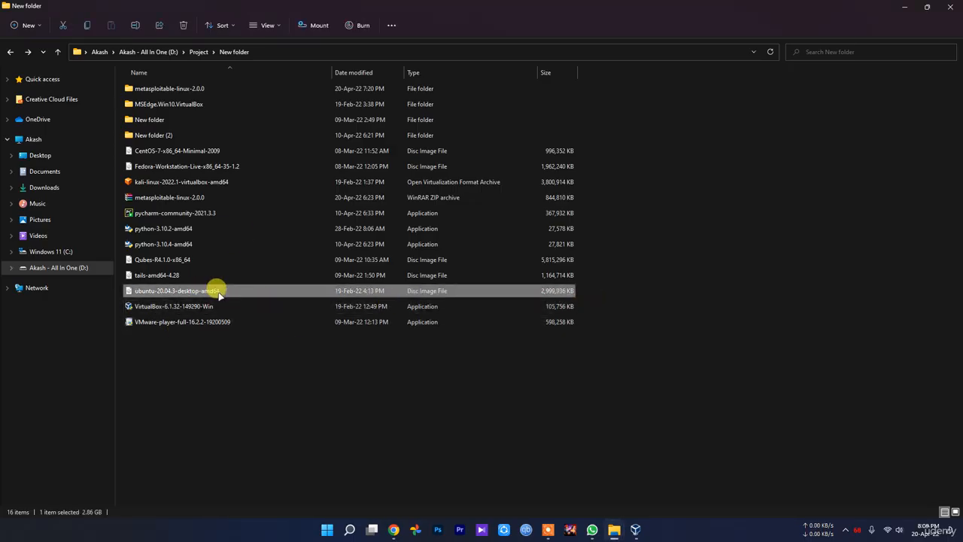
right_click(220, 294)
click(254, 396)
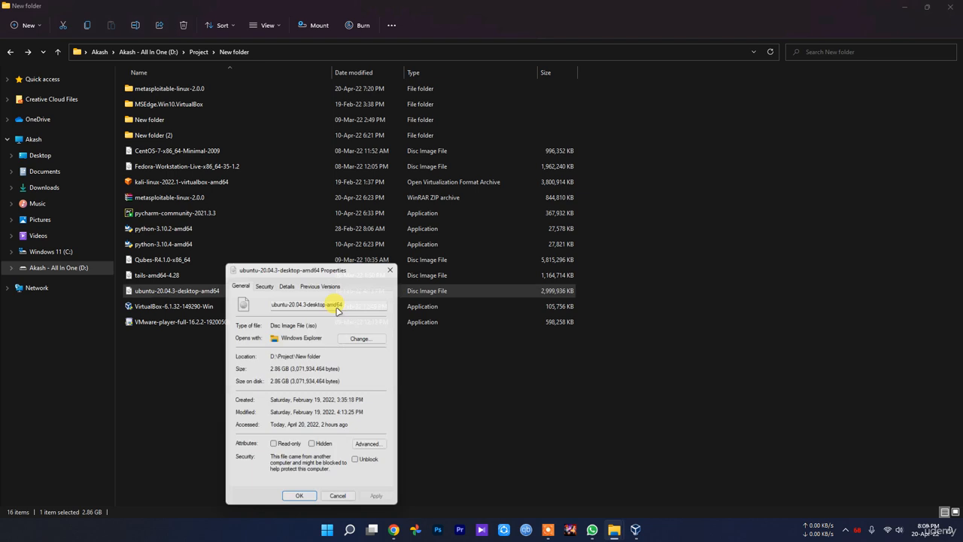
click(286, 281)
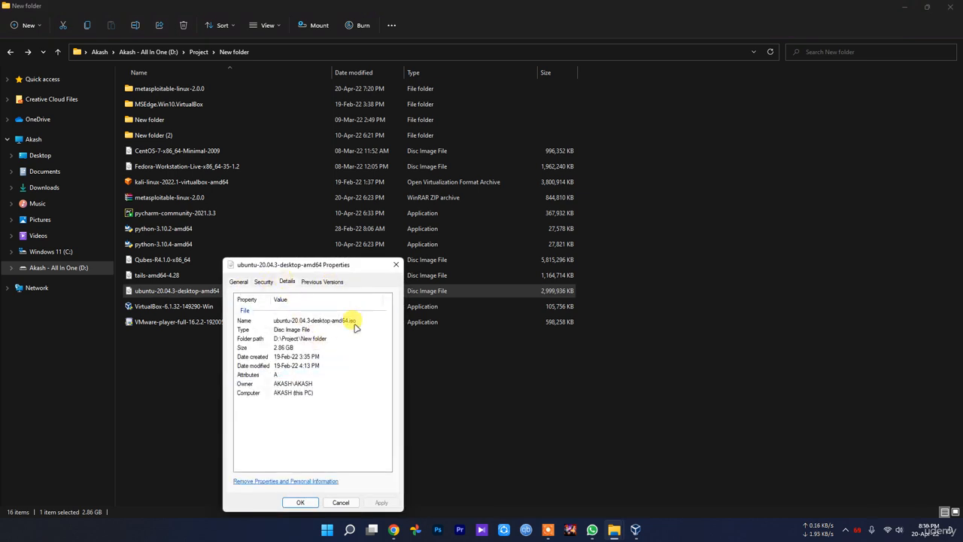
click(396, 265)
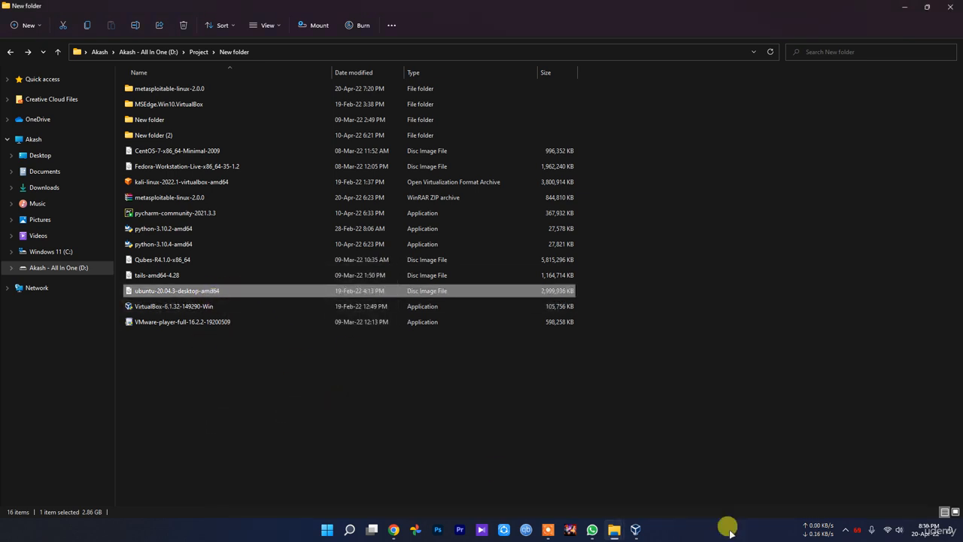
click(428, 422)
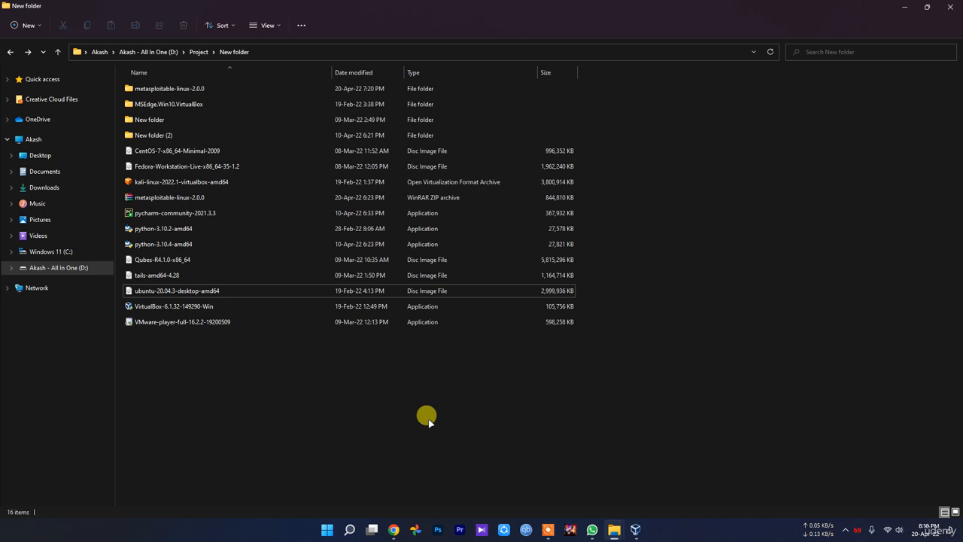
Step: Switch to VirtualBox and start creating a new virtual machine named Ubuntu2
click(636, 530)
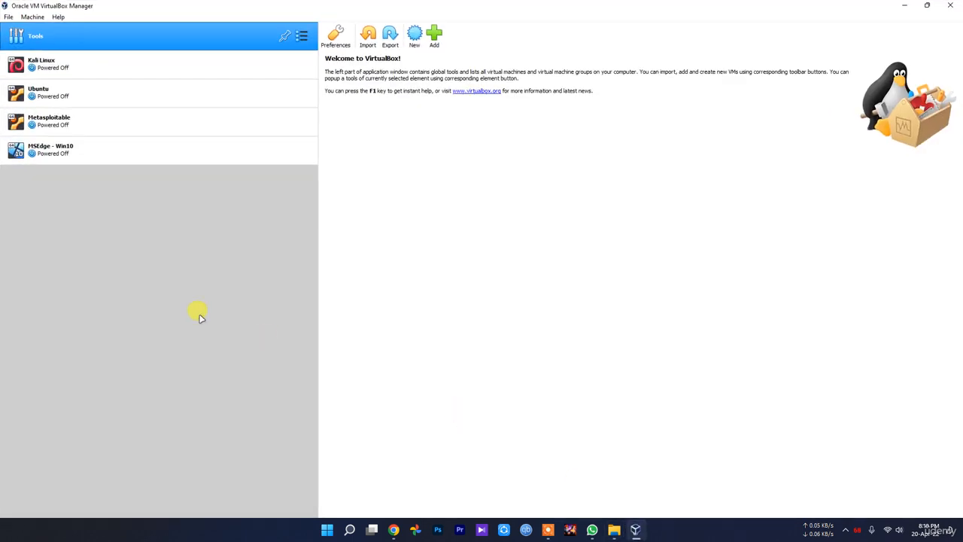
click(415, 35)
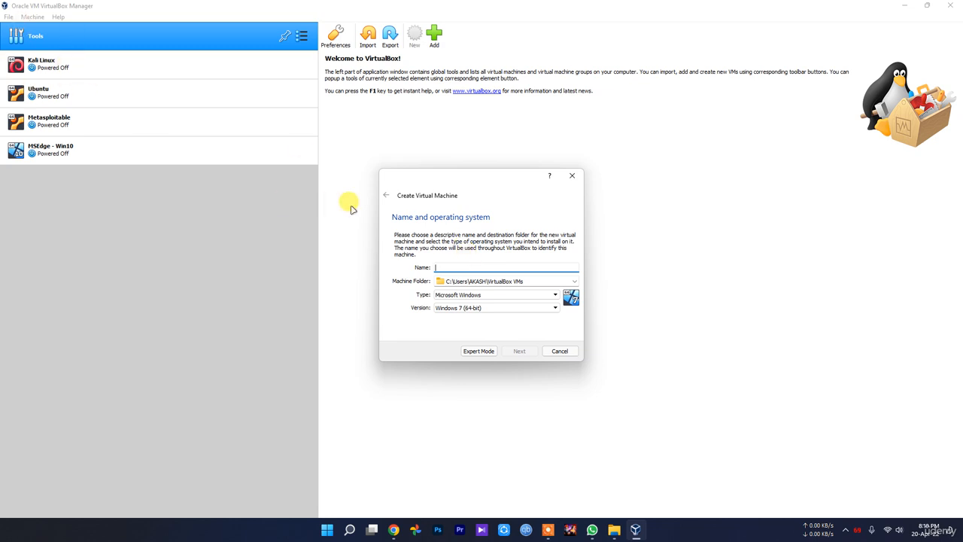
text(Ubuntu2)
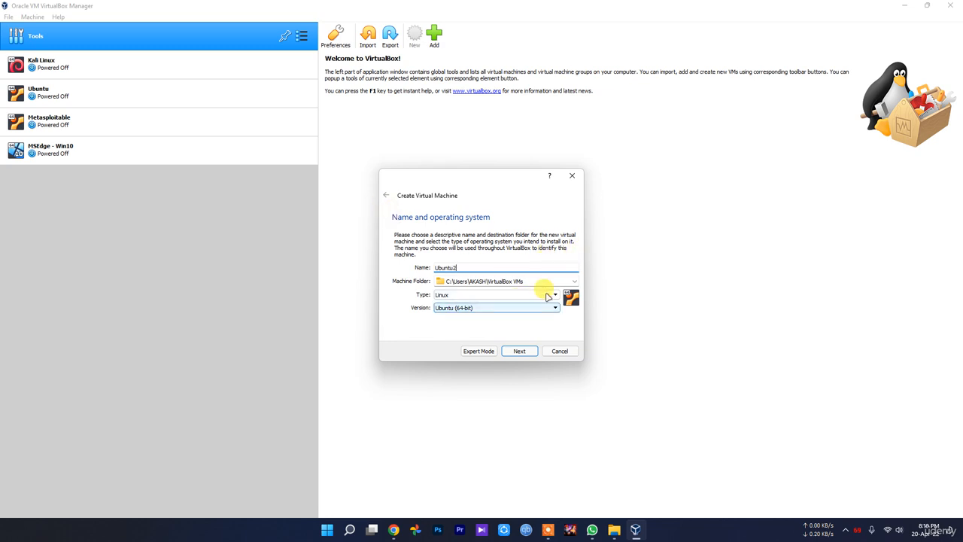
Step: Set the new machine's folder to VM's on the D: drive
click(574, 283)
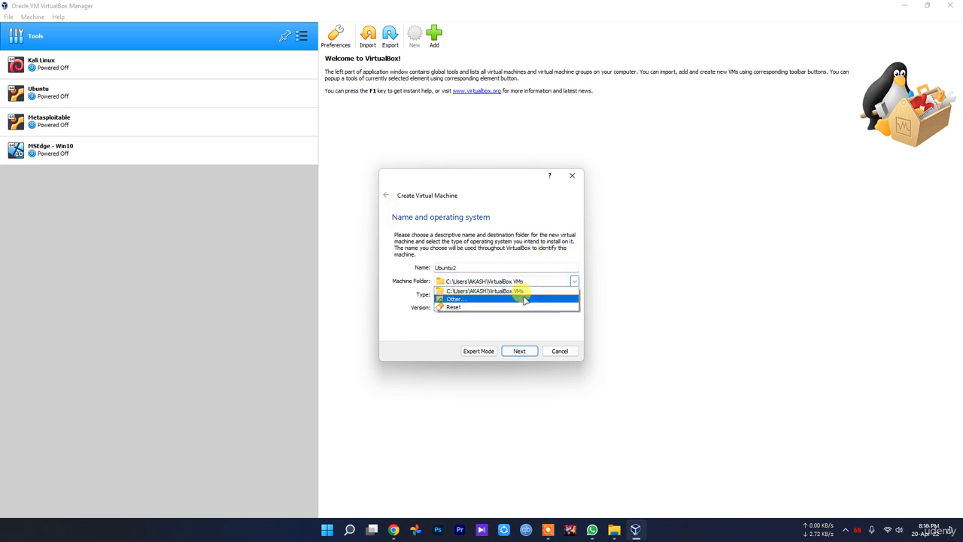
click(525, 297)
scroll(424, 350, down, 2)
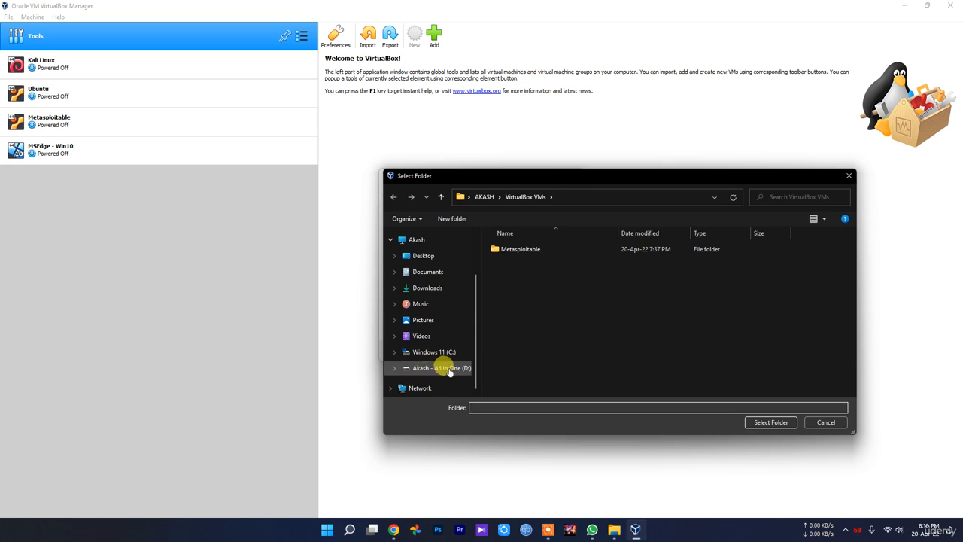
click(441, 367)
click(524, 389)
double_click(525, 389)
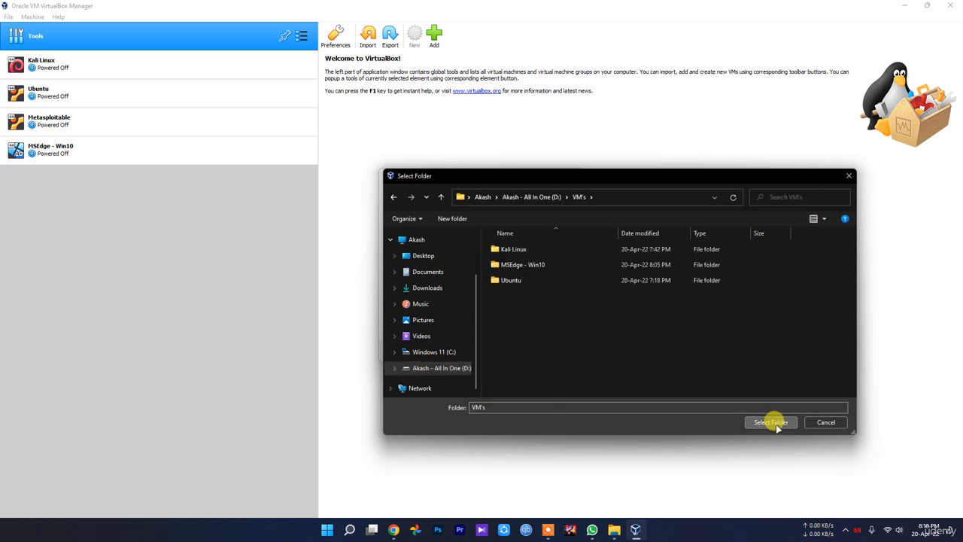
click(768, 423)
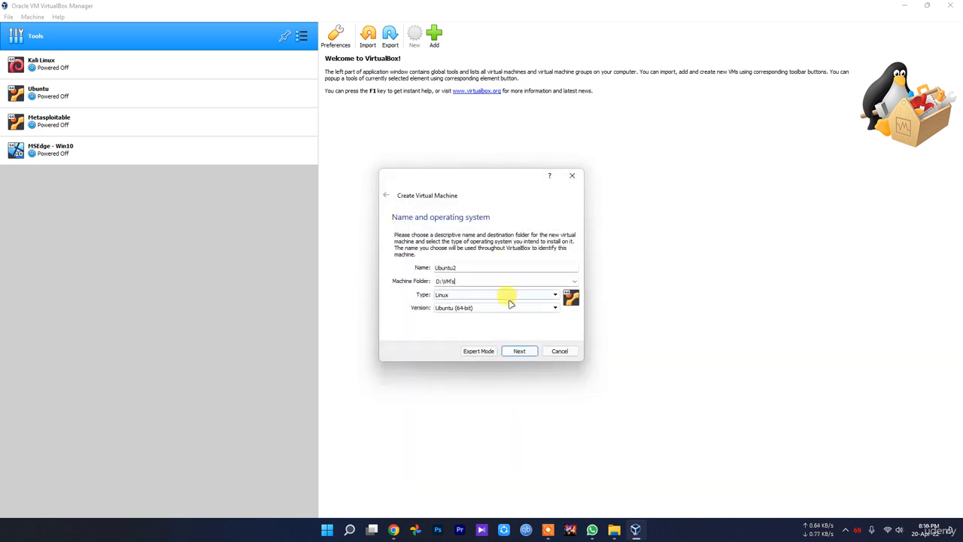
Step: Use Linux as the type and Ubuntu (64-bit) as the version, and allocate 2048 MB of memory to the machine
click(455, 296)
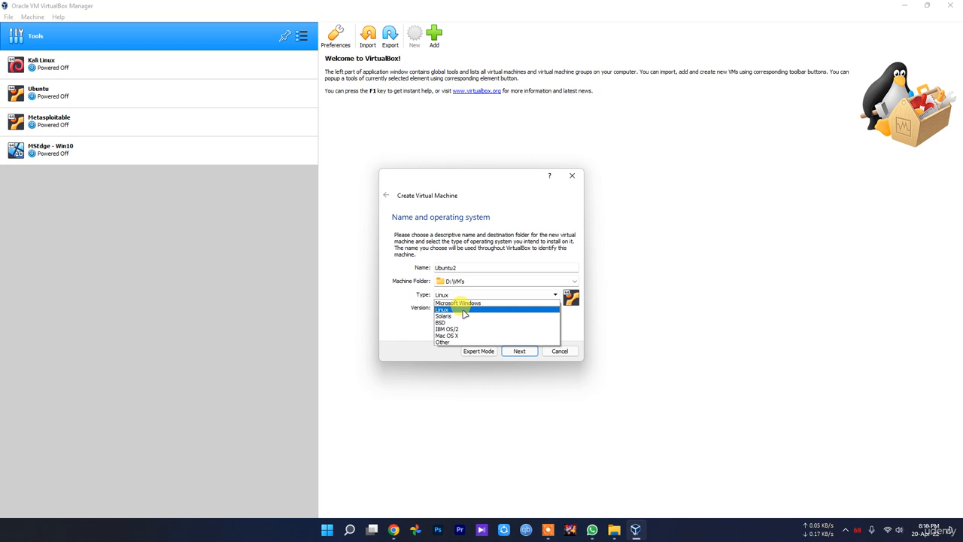
click(464, 310)
click(484, 309)
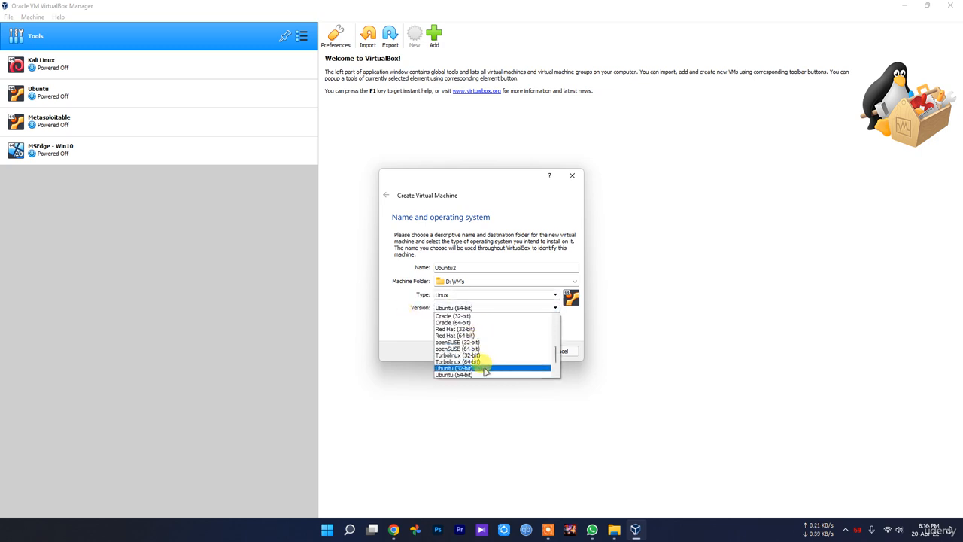
click(390, 331)
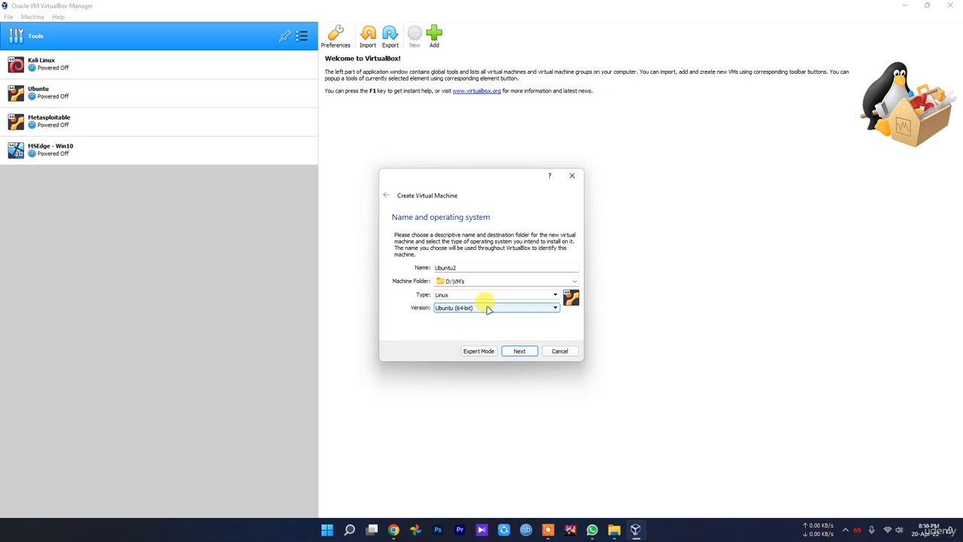
click(479, 311)
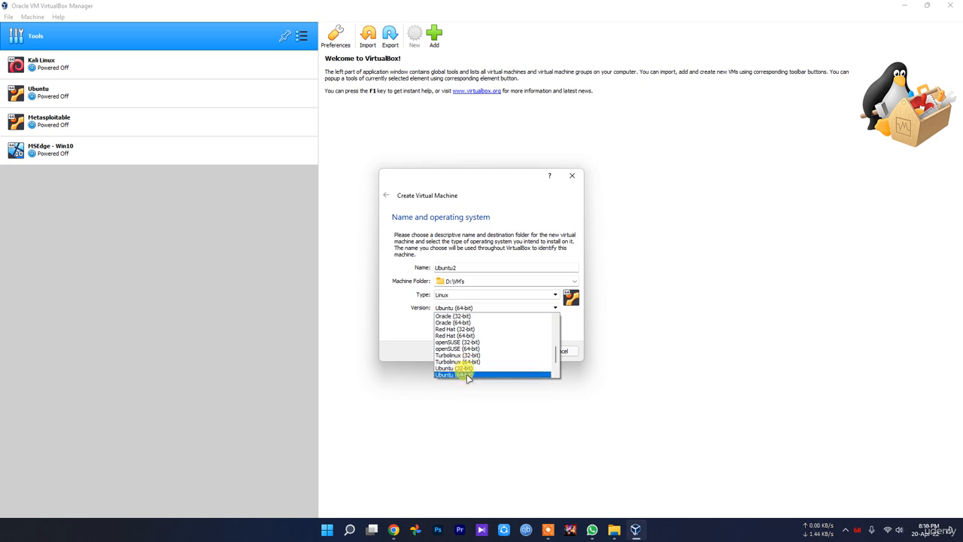
click(396, 328)
click(518, 352)
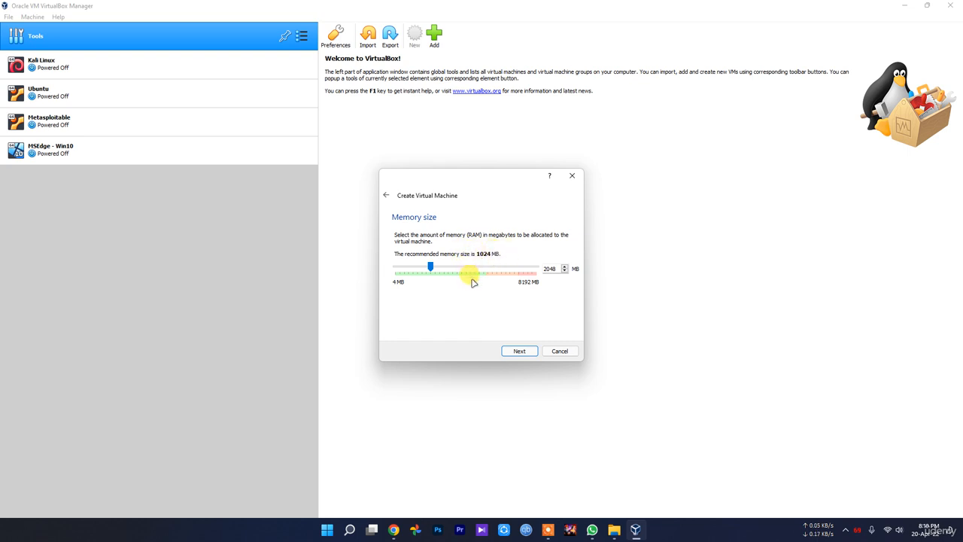
click(519, 351)
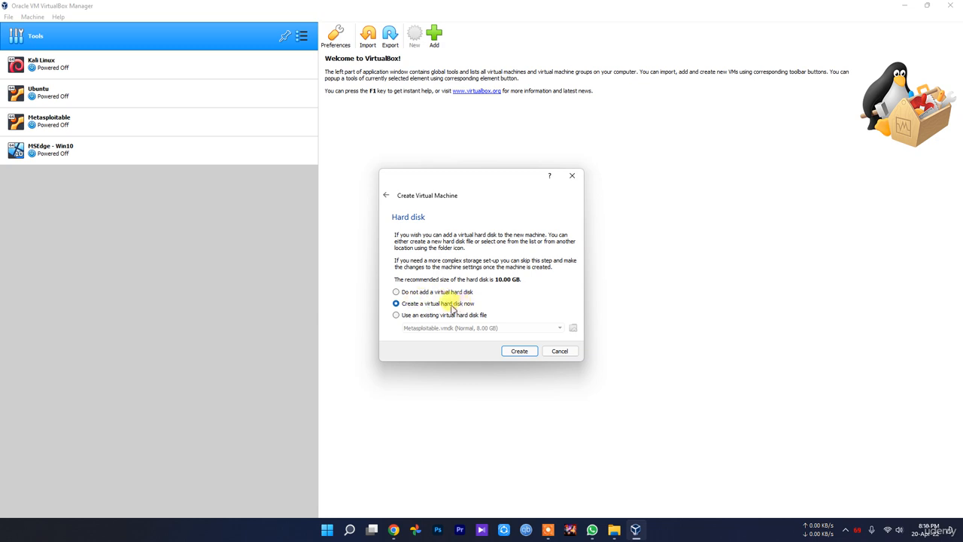
Step: Create a dynamically allocated VDI virtual hard disk of 20 GB for the new machine
click(521, 350)
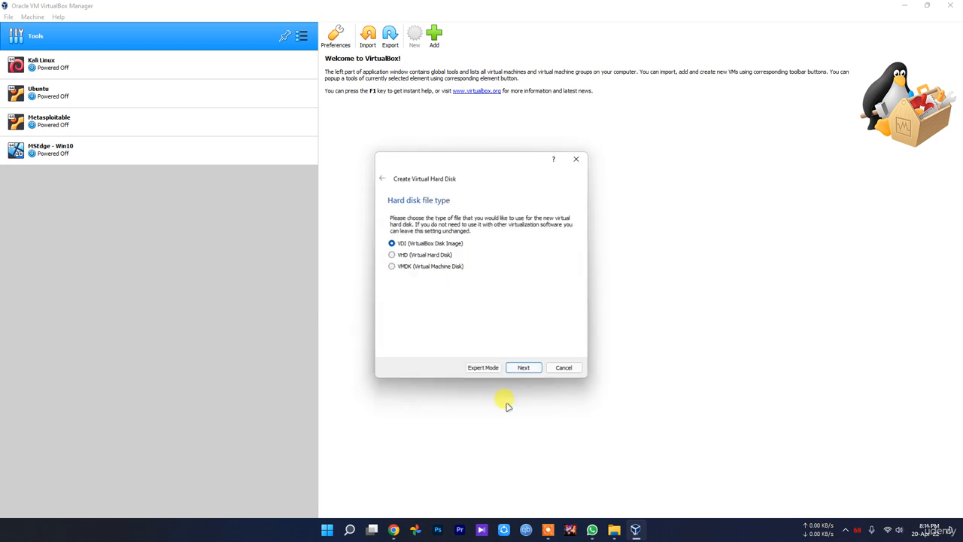
click(524, 368)
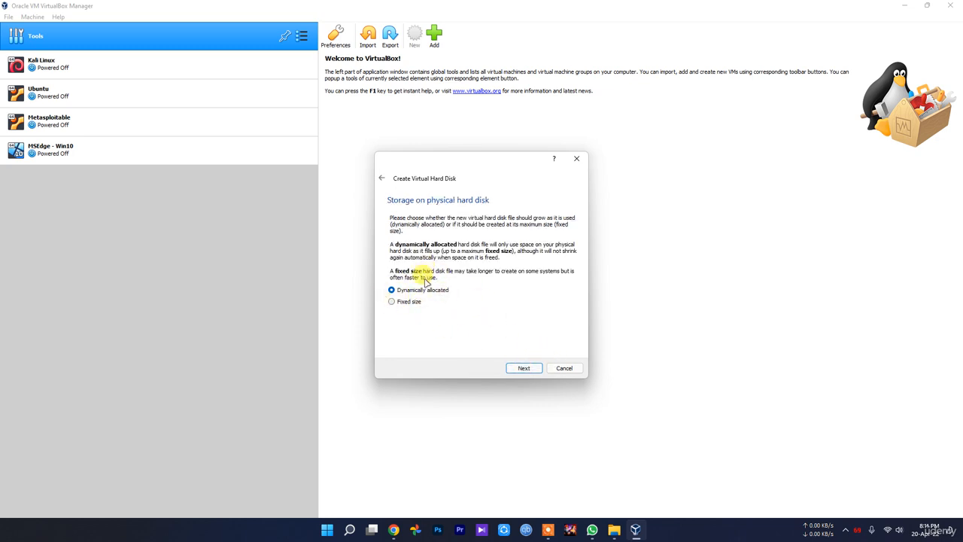
click(521, 368)
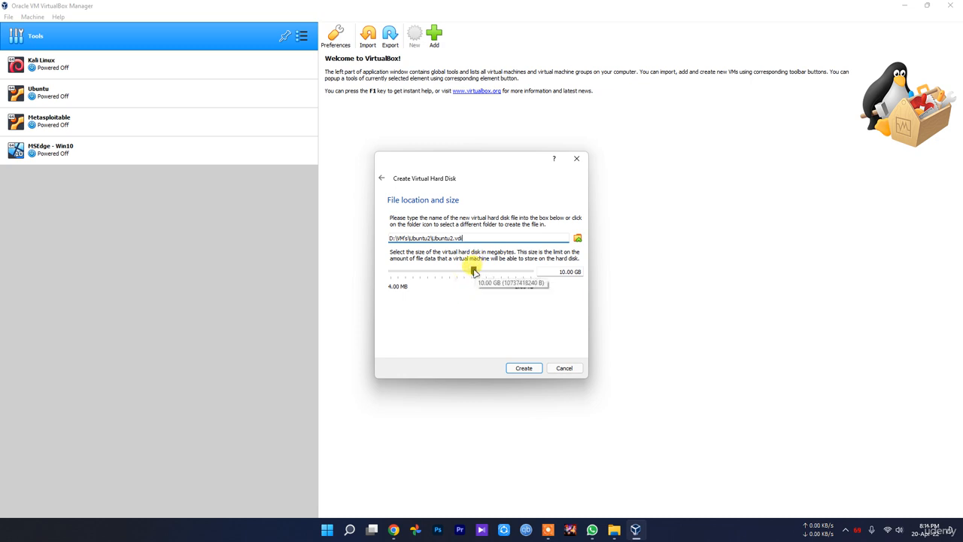
click(475, 271)
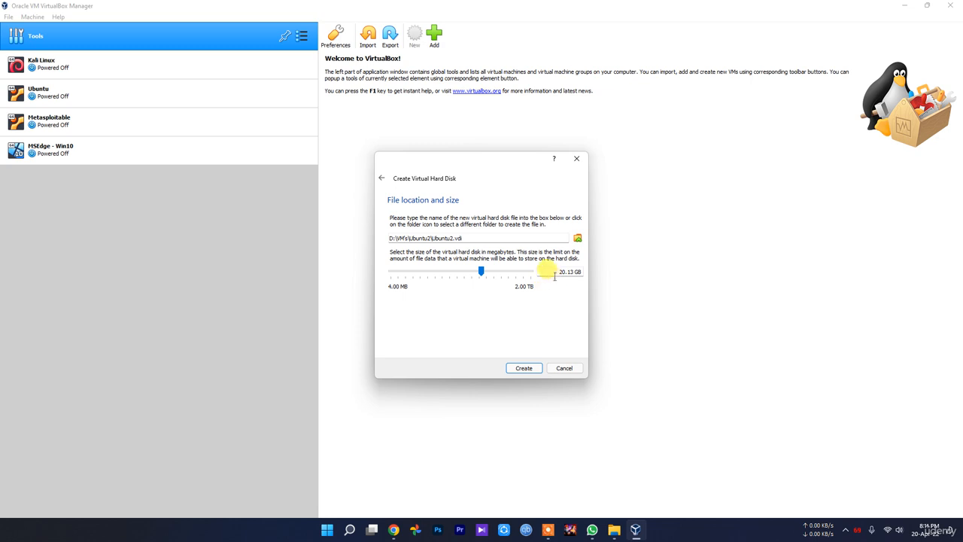
drag(554, 276, 651, 276)
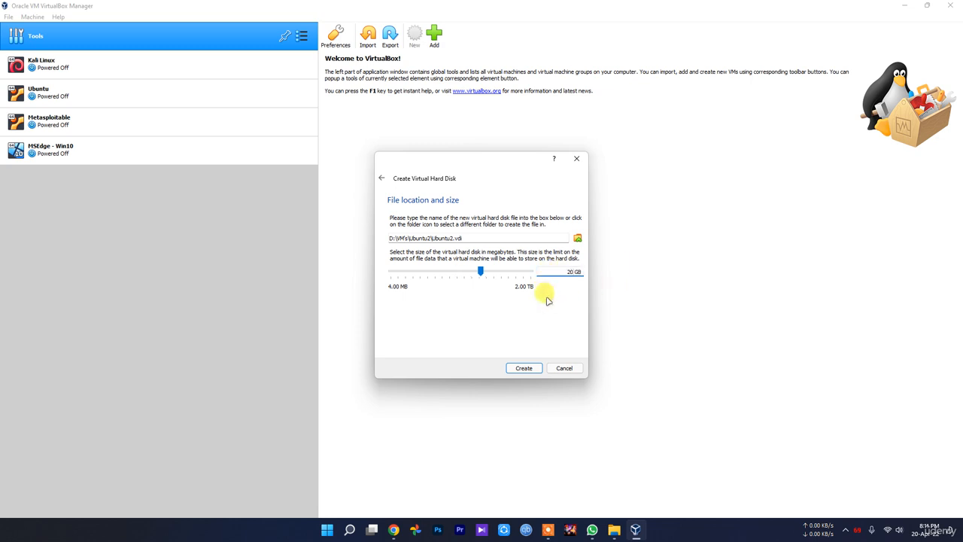
click(527, 368)
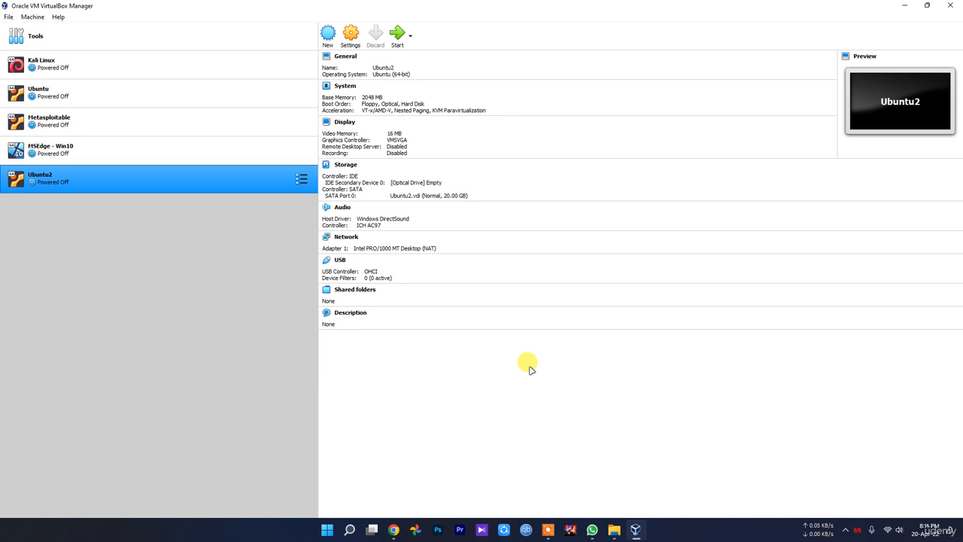
Step: Set the Ubuntu2 machine's processor count to 2 and review its motherboard settings
click(351, 34)
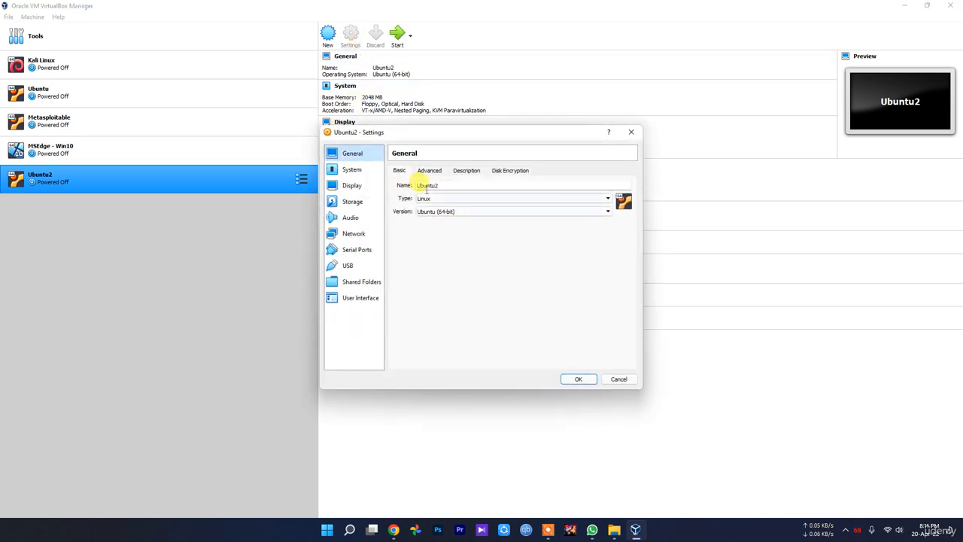
click(360, 172)
click(447, 171)
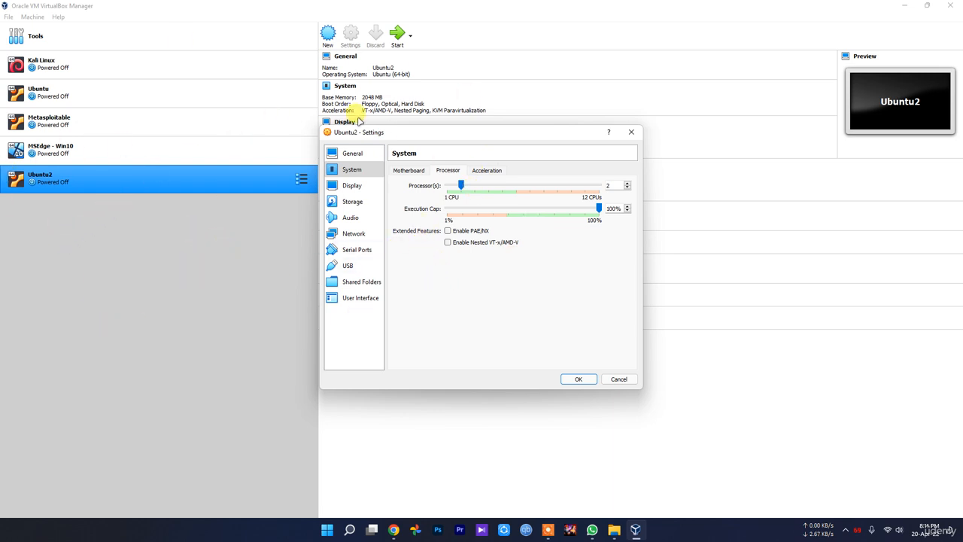
click(411, 172)
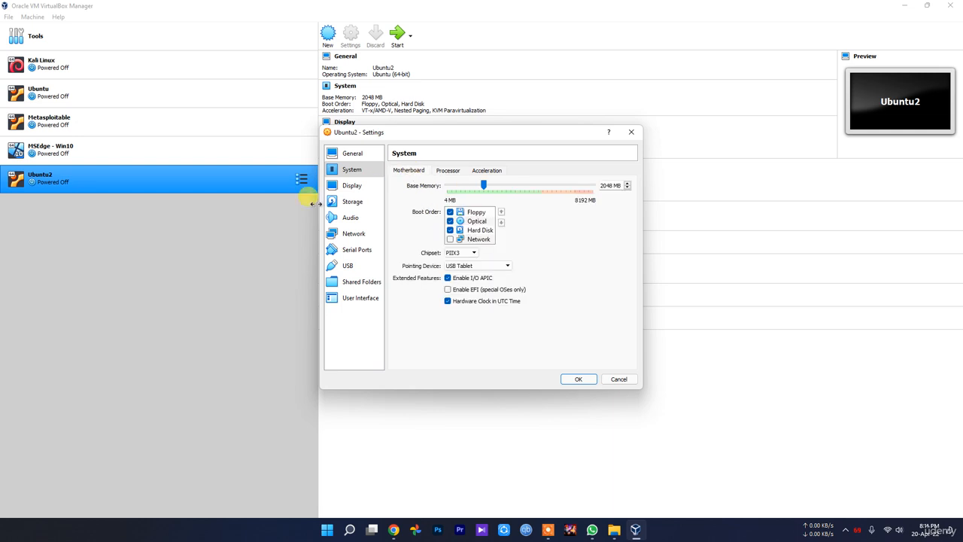
Step: Attach network adapter 1 of Ubuntu2 to Bridged Adapter and save the settings
click(352, 186)
click(355, 202)
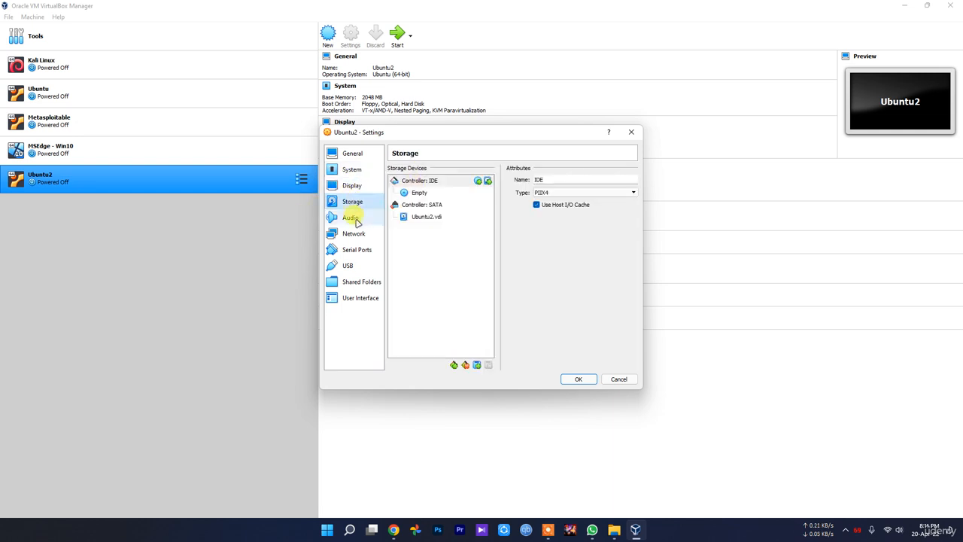
click(355, 216)
click(362, 235)
click(462, 199)
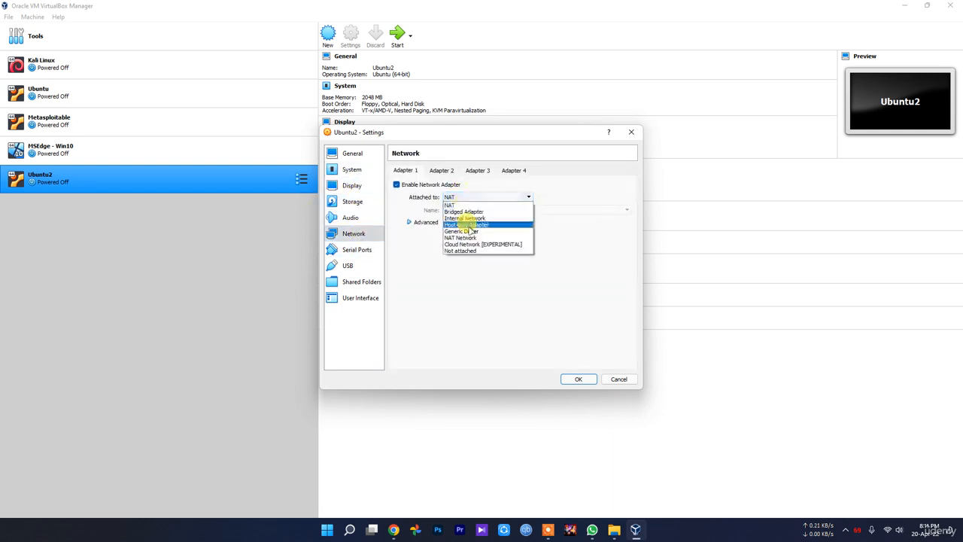
click(460, 205)
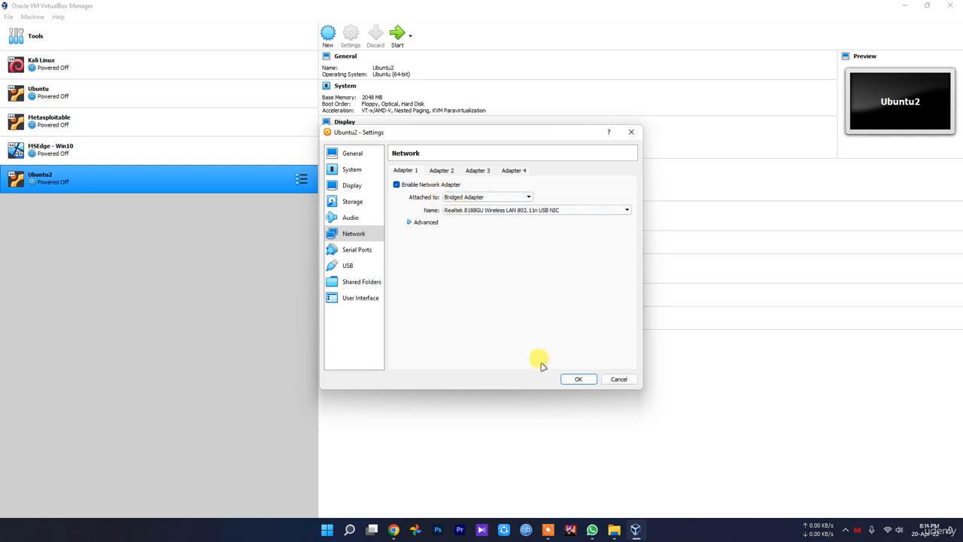
click(579, 379)
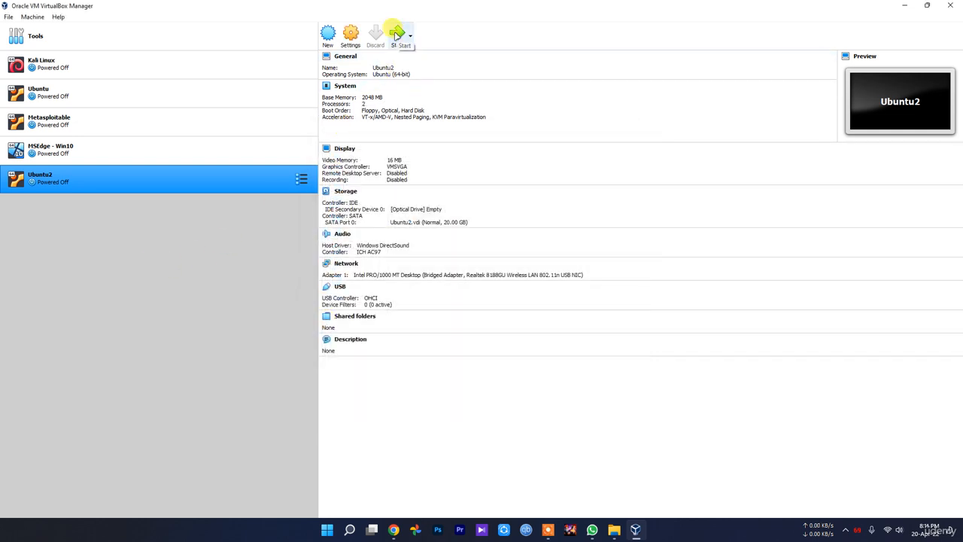
Step: Load the ubuntu-20.04.3-desktop-amd64 disc image into Ubuntu2's empty IDE optical drive and save the settings
click(349, 35)
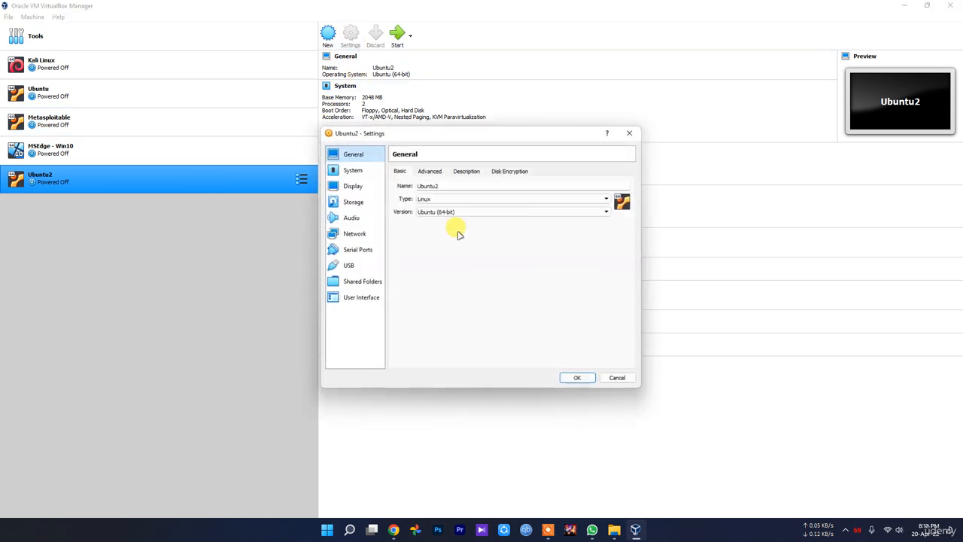
click(359, 201)
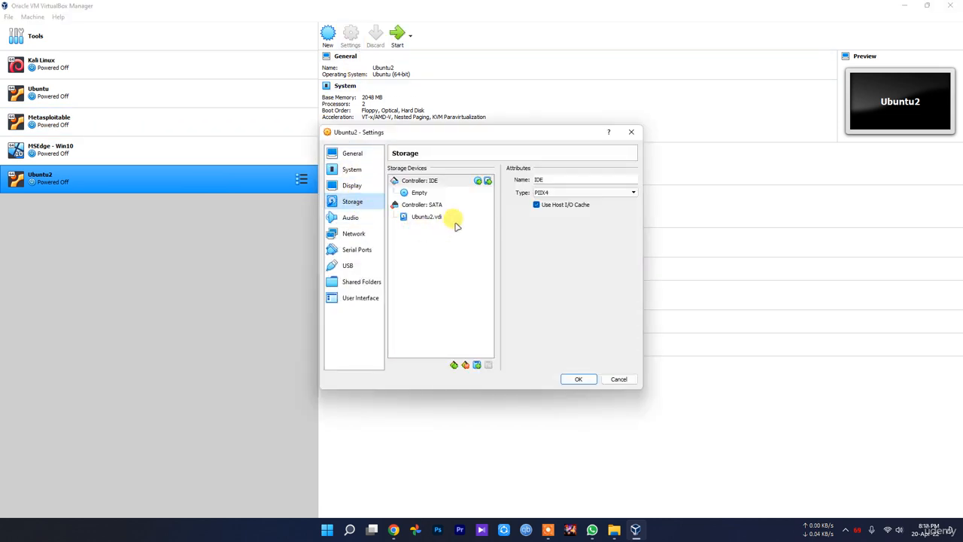
click(421, 193)
click(630, 181)
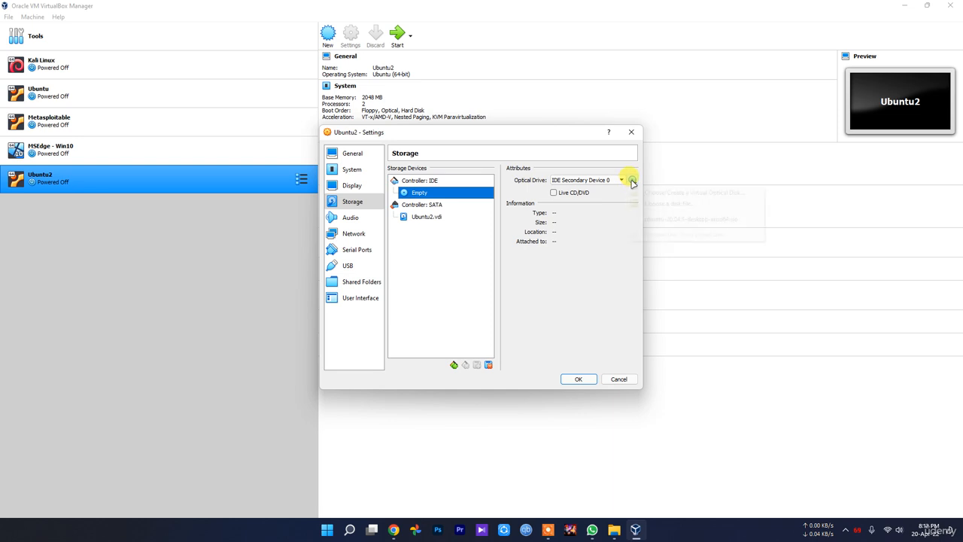
click(666, 205)
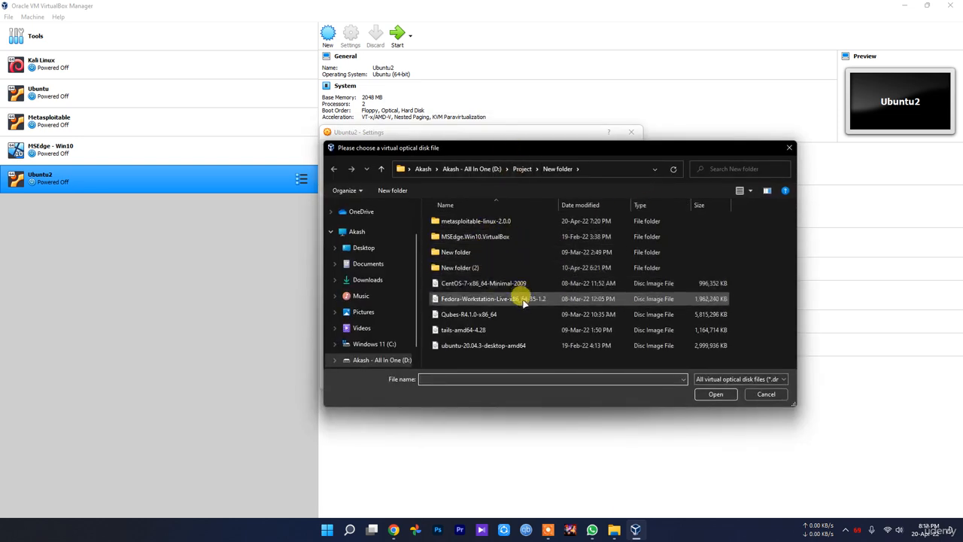
click(484, 346)
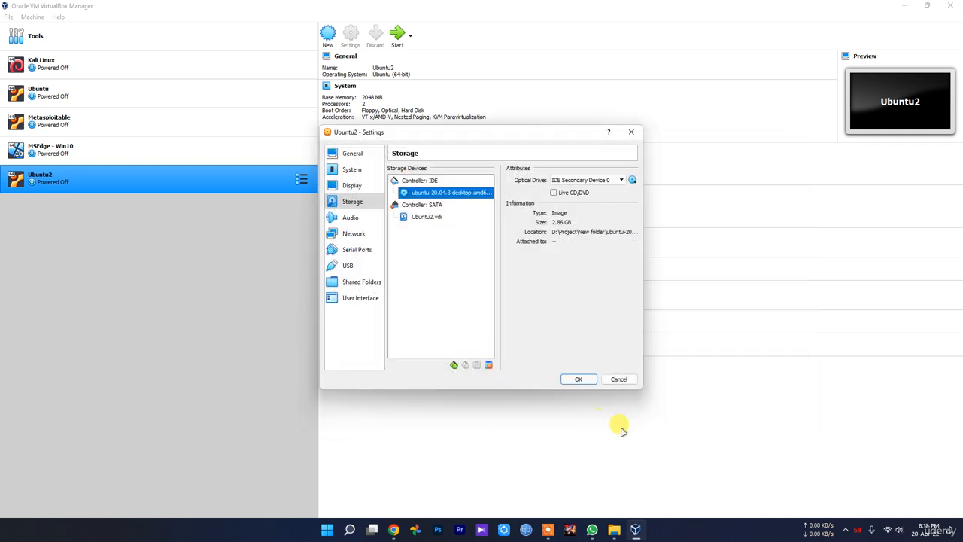
click(581, 378)
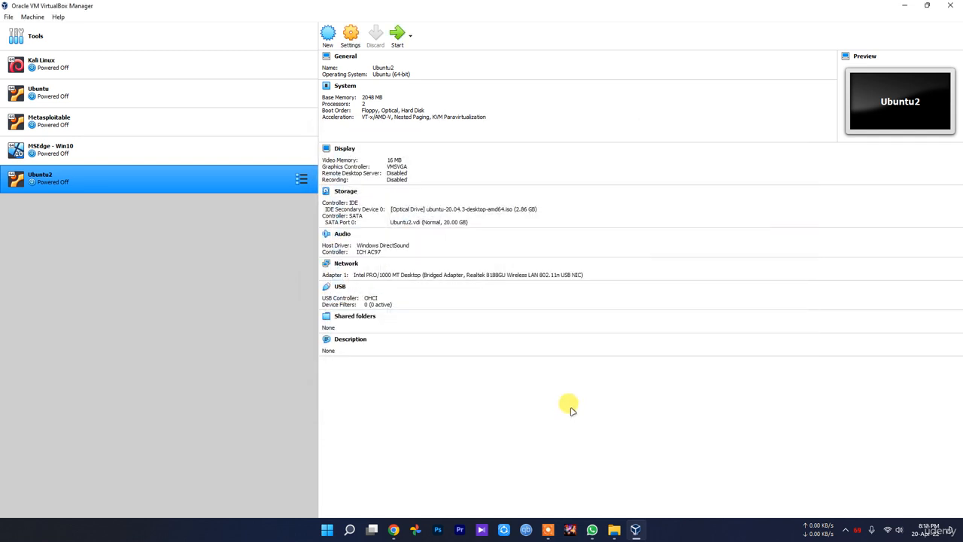
Step: Start the Ubuntu2 machine, dismiss its notifications, and choose to try Ubuntu without installing
click(397, 34)
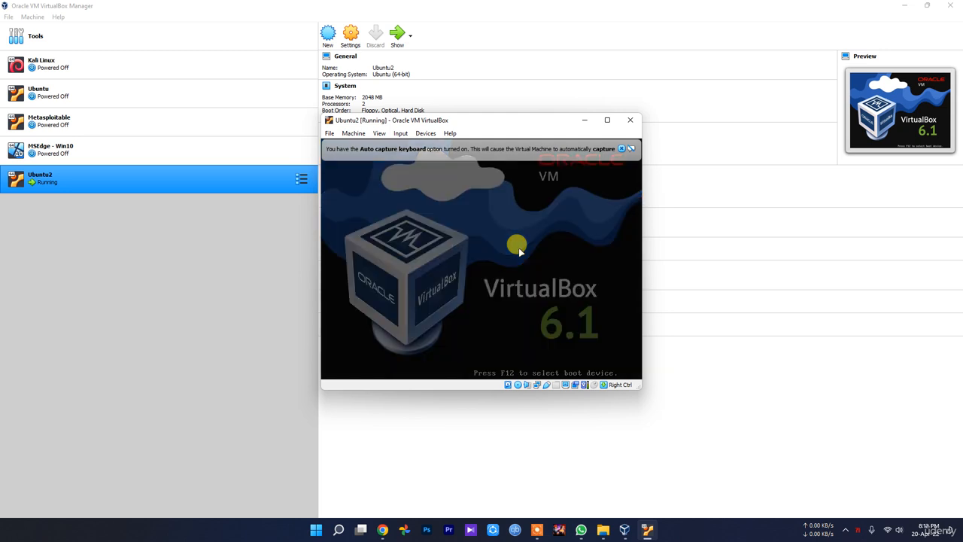
click(622, 149)
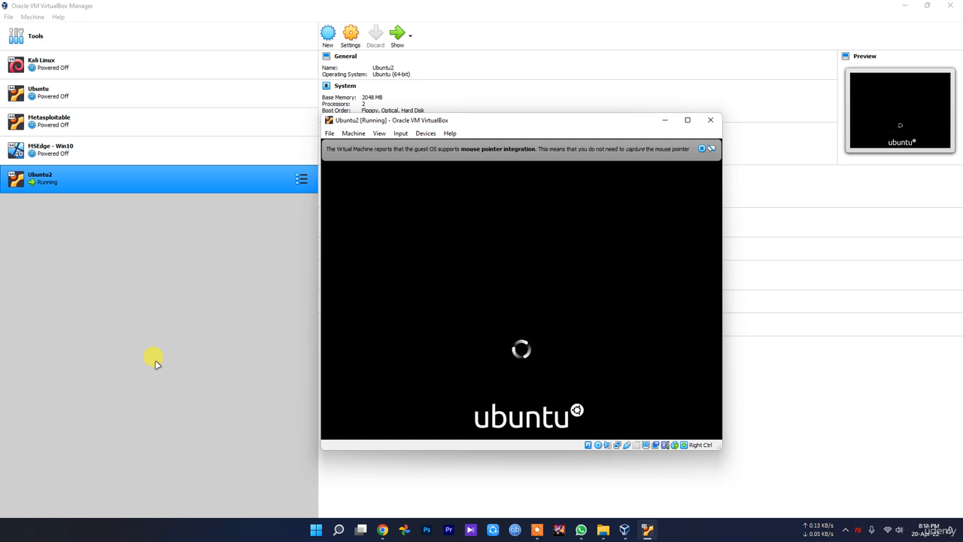
click(701, 148)
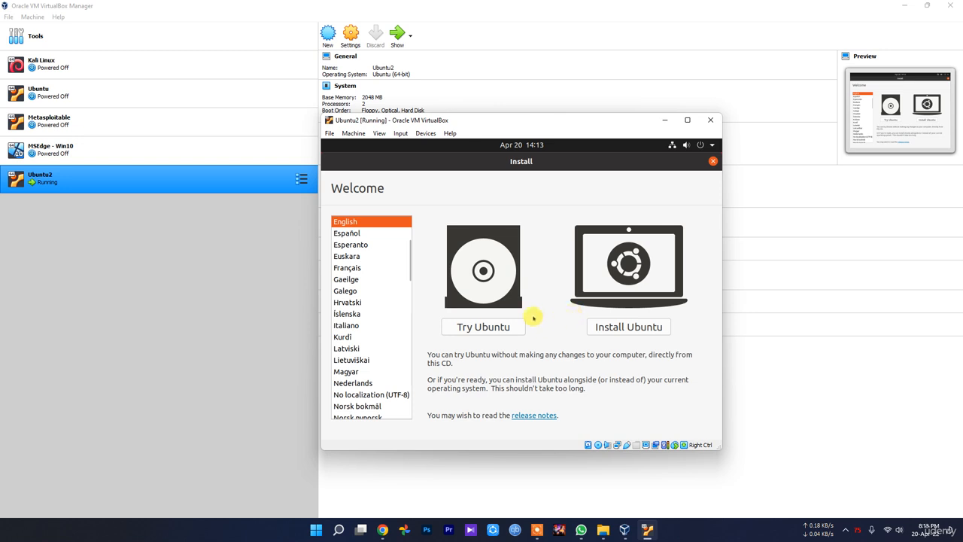
click(483, 326)
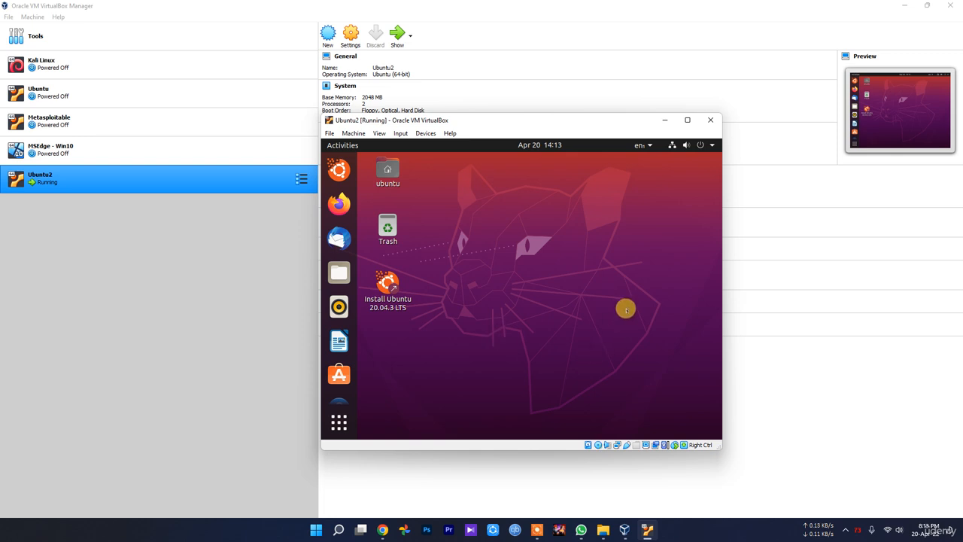
Step: Find the Terminal in Ubuntu's applications by searching for "ter" and open it
click(338, 425)
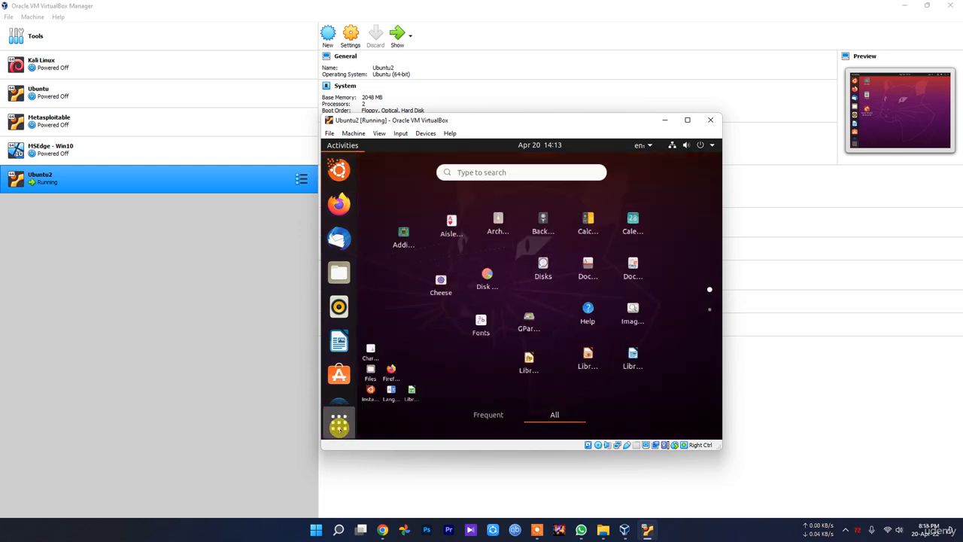
click(339, 426)
click(338, 426)
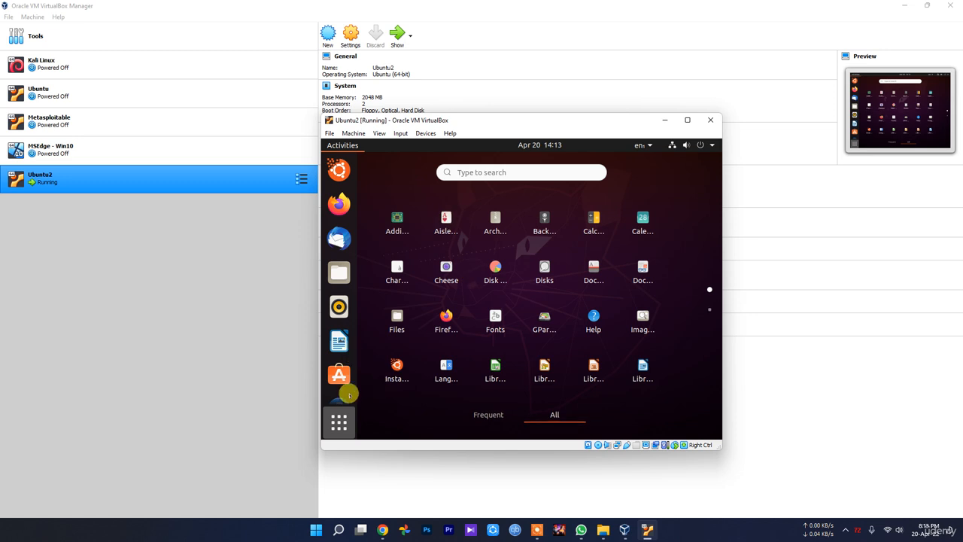
scroll(344, 391, down, 2)
click(510, 170)
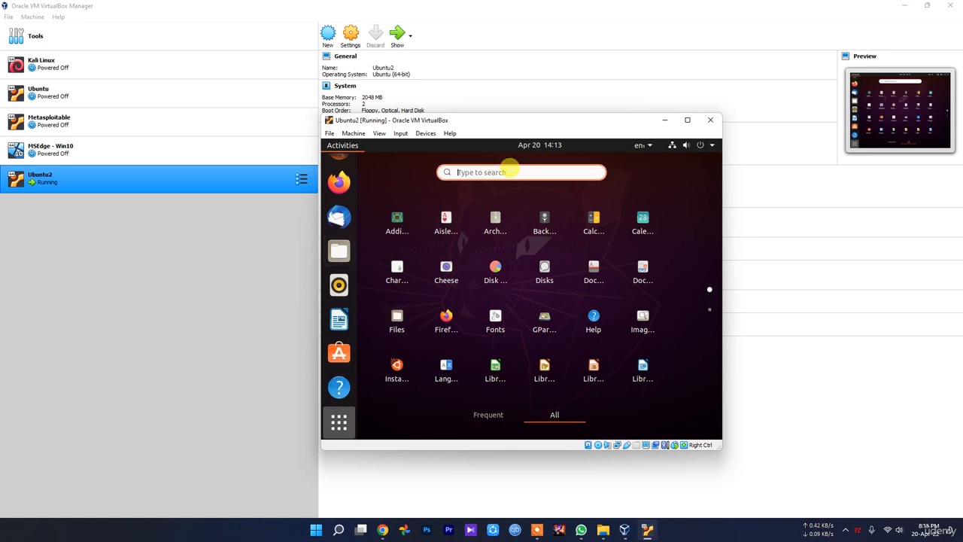
text(ter)
click(506, 224)
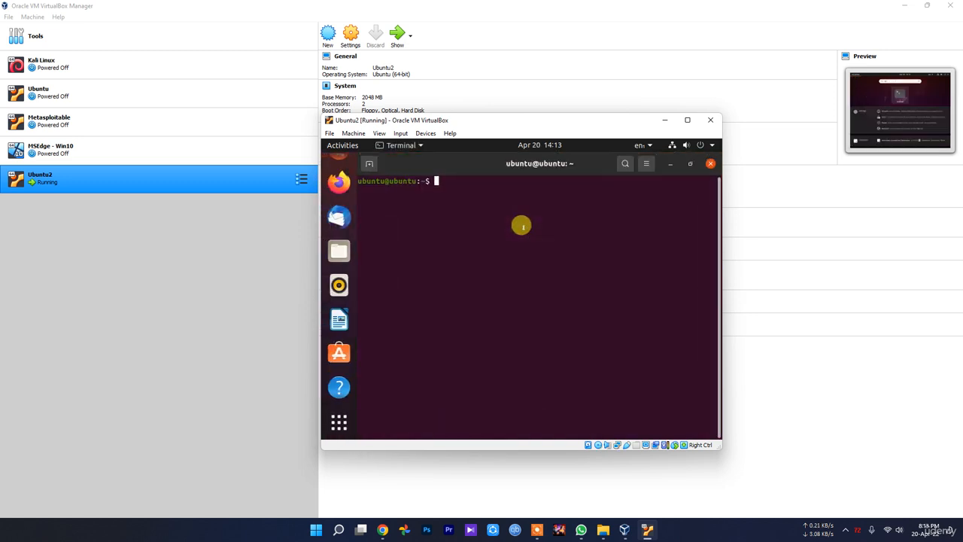
Step: Try to check the network configuration with the ifconfig command
text(tu:~$ i)
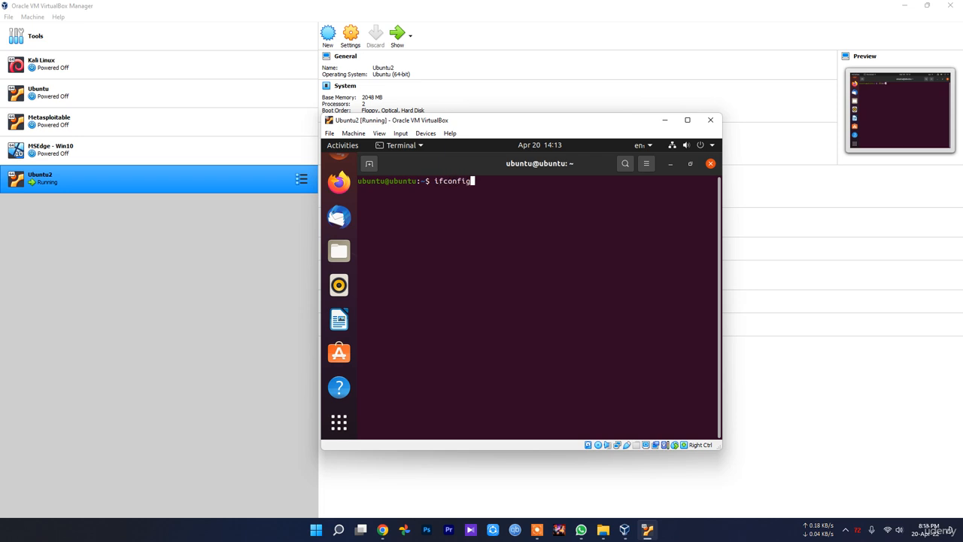
text(fconfig)
key(Return)
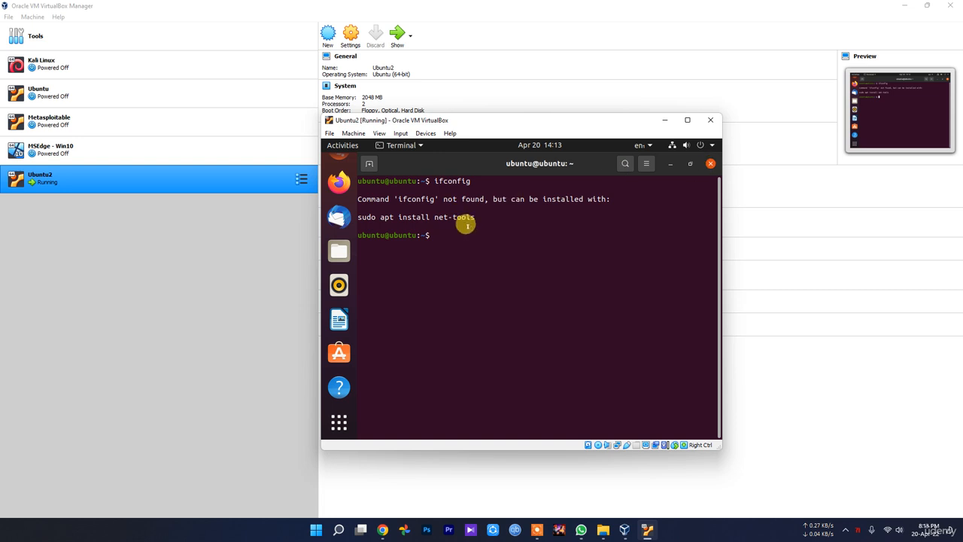
Step: Install net-tools by copying the suggested command sudo apt install net-tools and running it in the terminal
drag(462, 220, 349, 216)
right_click(362, 217)
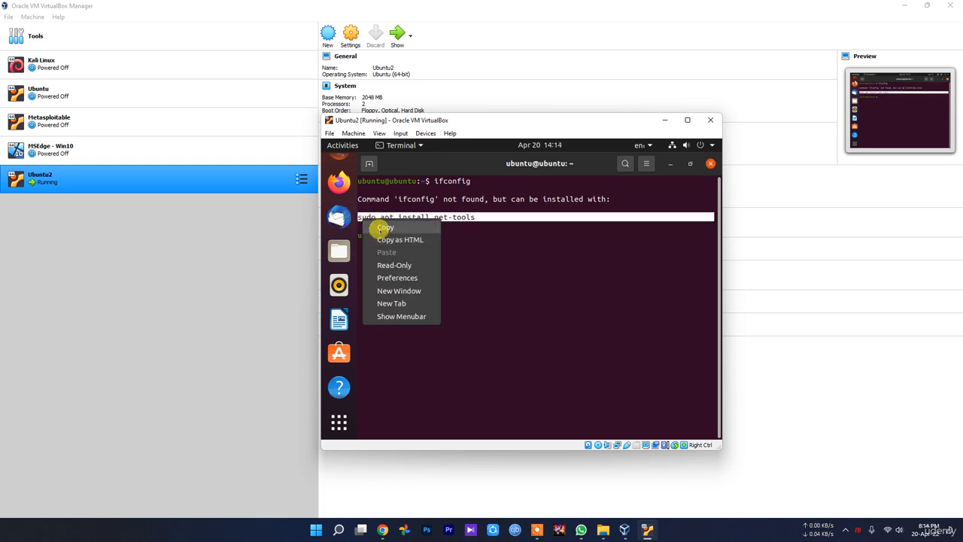
click(380, 227)
right_click(451, 239)
click(477, 265)
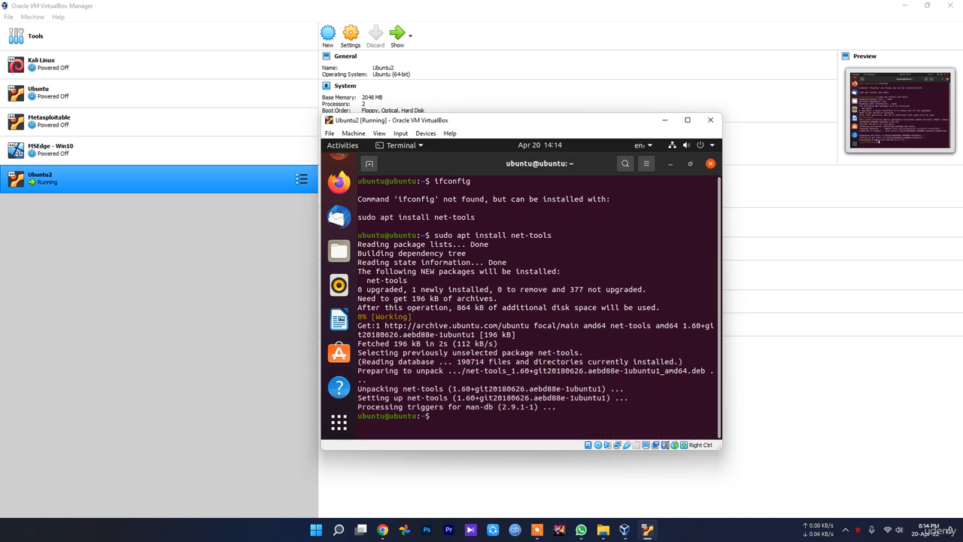
Step: Run ifconfig again and examine the IP address of the enp0s3 interface
text(ig)
key(Return)
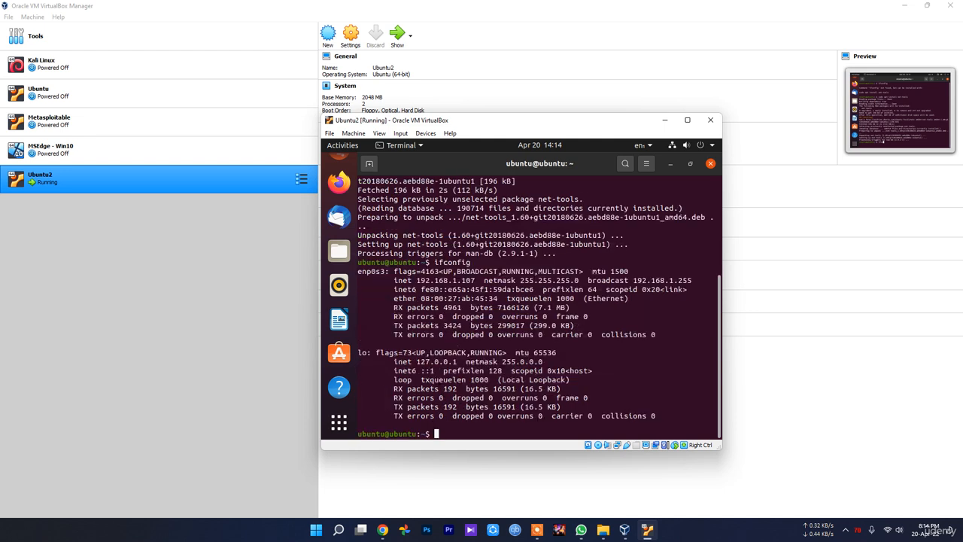
drag(474, 279, 416, 279)
click(474, 328)
Step: Open Firefox in the virtual machine and search the web for "google" to test the internet connection
click(339, 184)
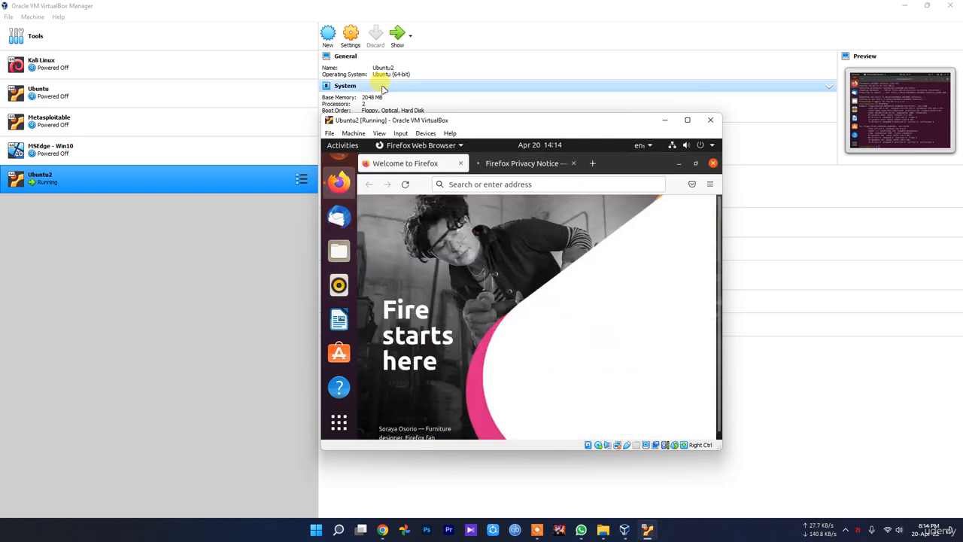
click(484, 184)
text(g)
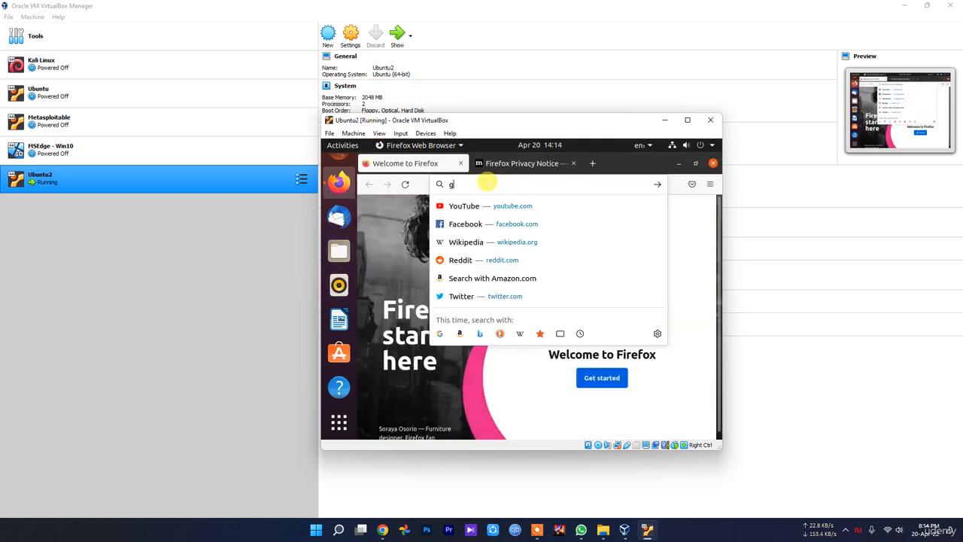
text(oogle)
key(Return)
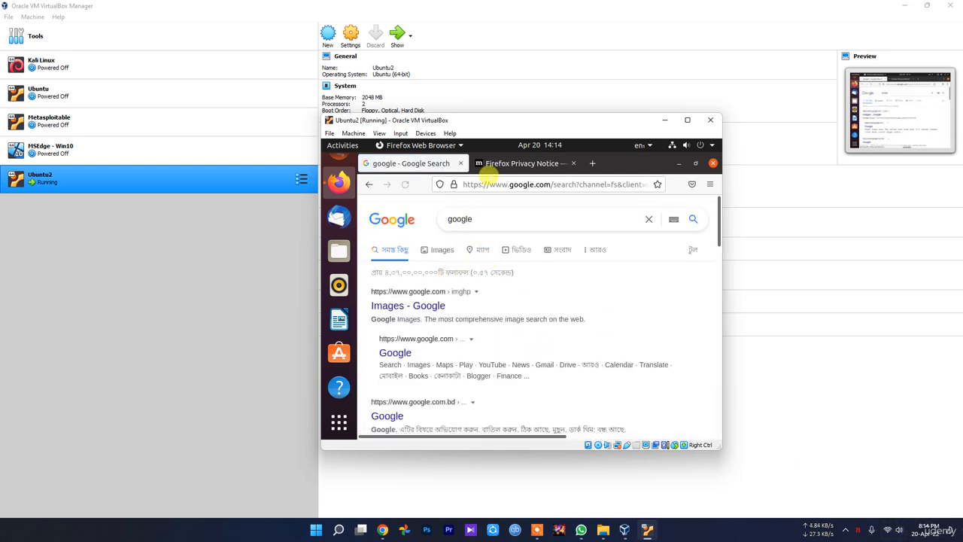
Step: Close Firefox with both of its tabs, and close the terminal window in the Ubuntu2 virtual machine
click(713, 163)
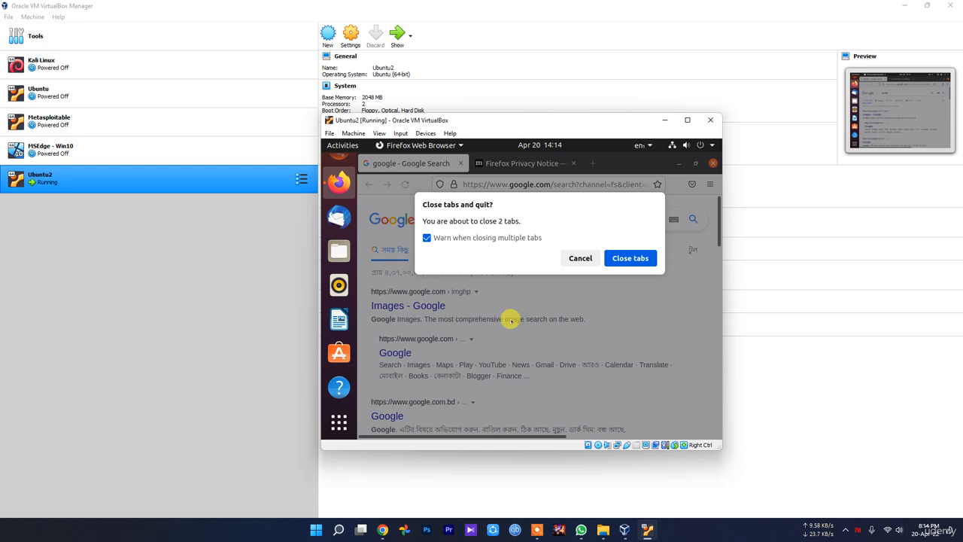
click(619, 261)
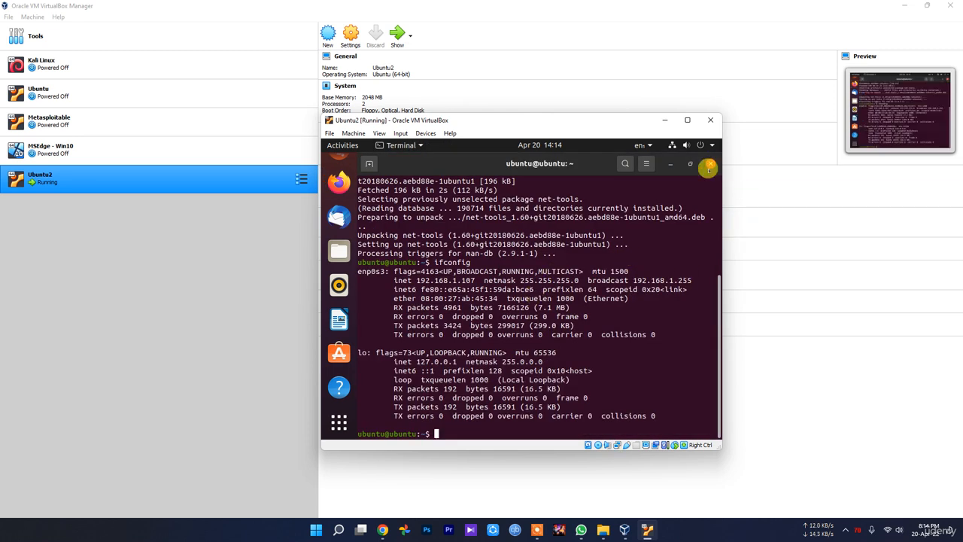
click(708, 167)
Step: Look over Ubuntu's power and log-out options and the frequent and complete views of the installed applications
click(691, 145)
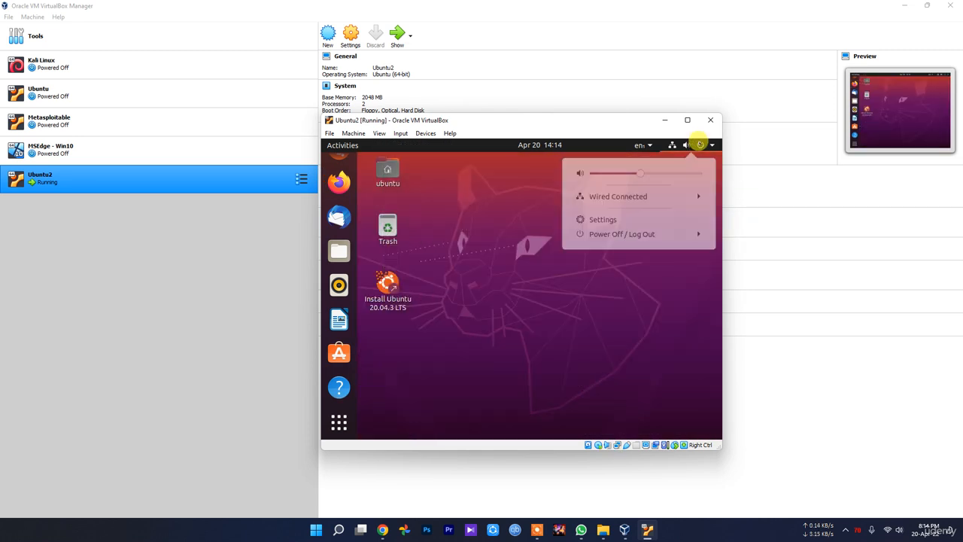
click(617, 236)
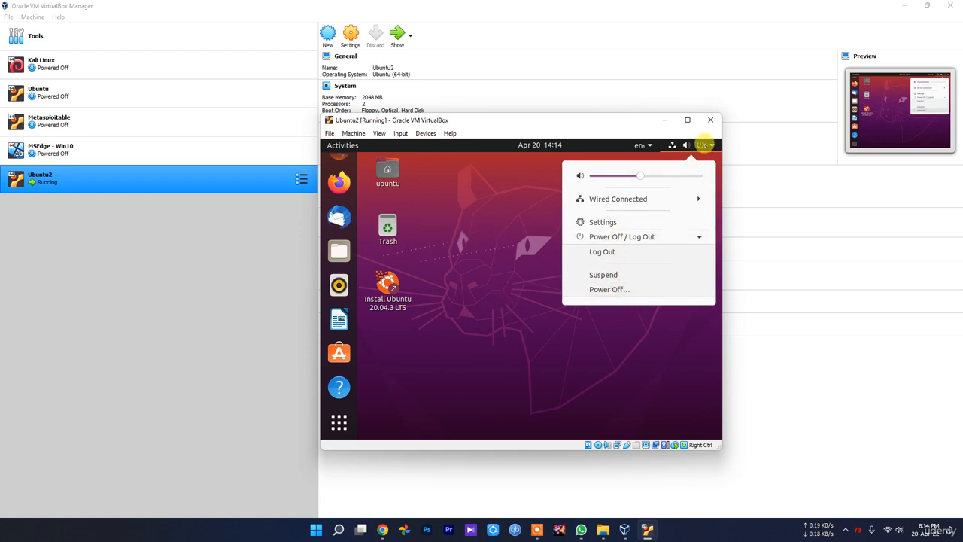
click(702, 146)
click(339, 421)
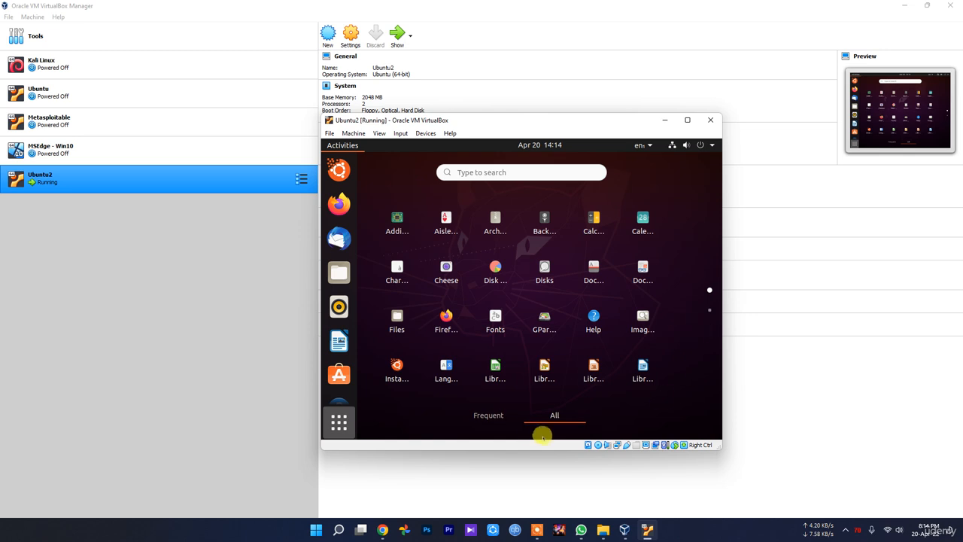
click(471, 414)
click(546, 415)
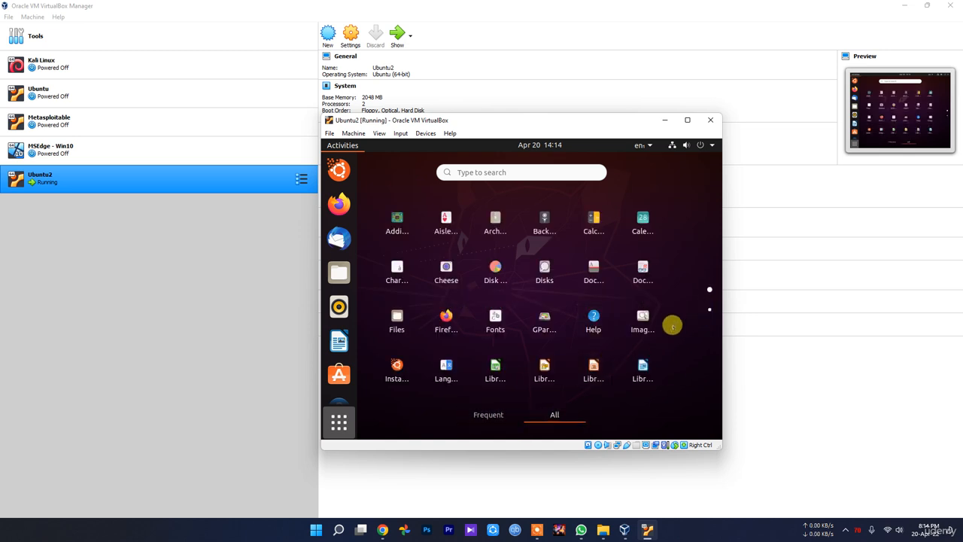
Step: Search Ubuntu's applications for "sett" and open Settings
click(499, 172)
text(sett)
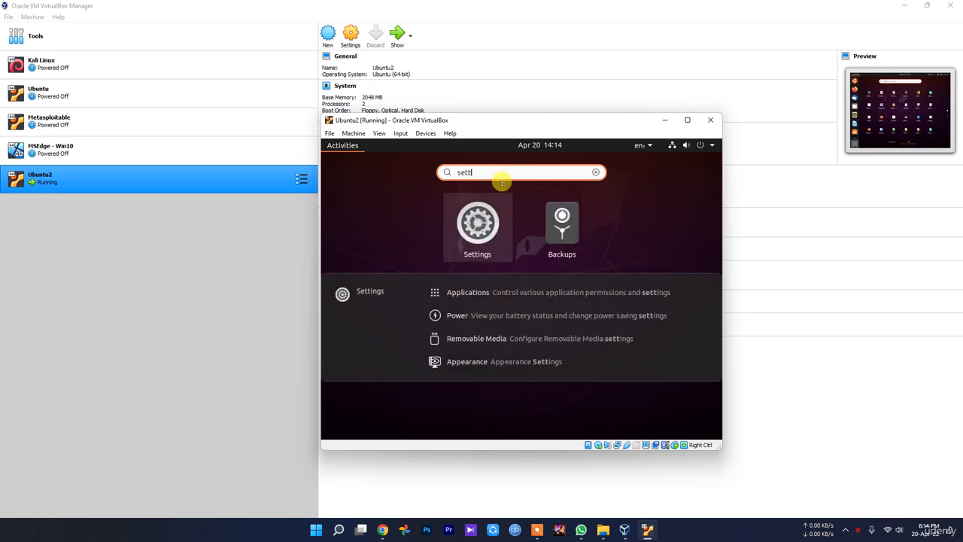
click(477, 219)
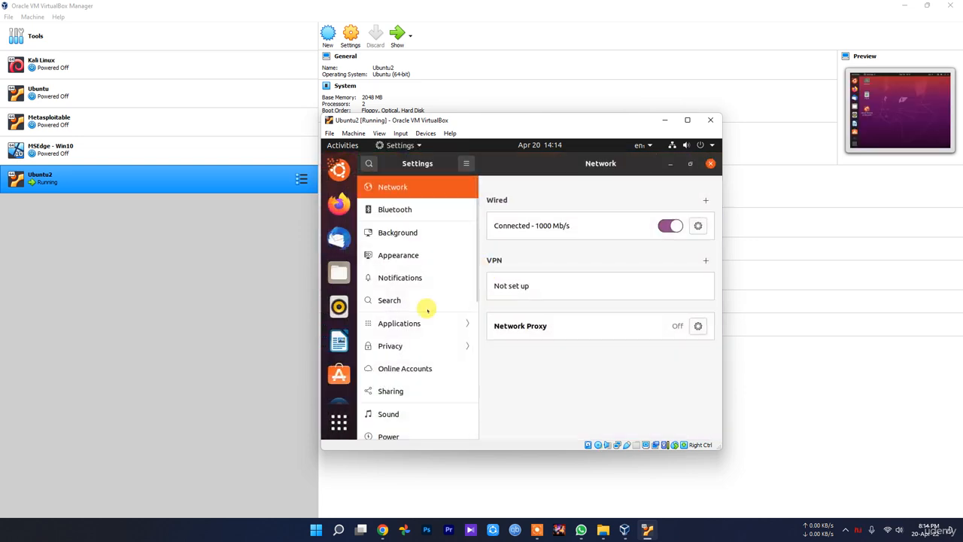
Step: Examine the Bluetooth, Background and Appearance settings and the remaining settings categories, and return to the Activities overview
click(414, 214)
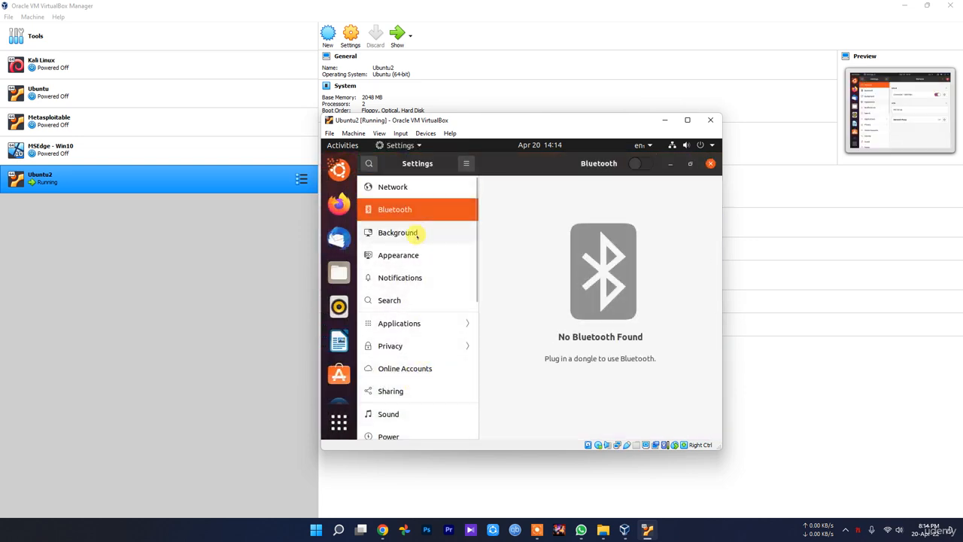
click(414, 233)
click(412, 256)
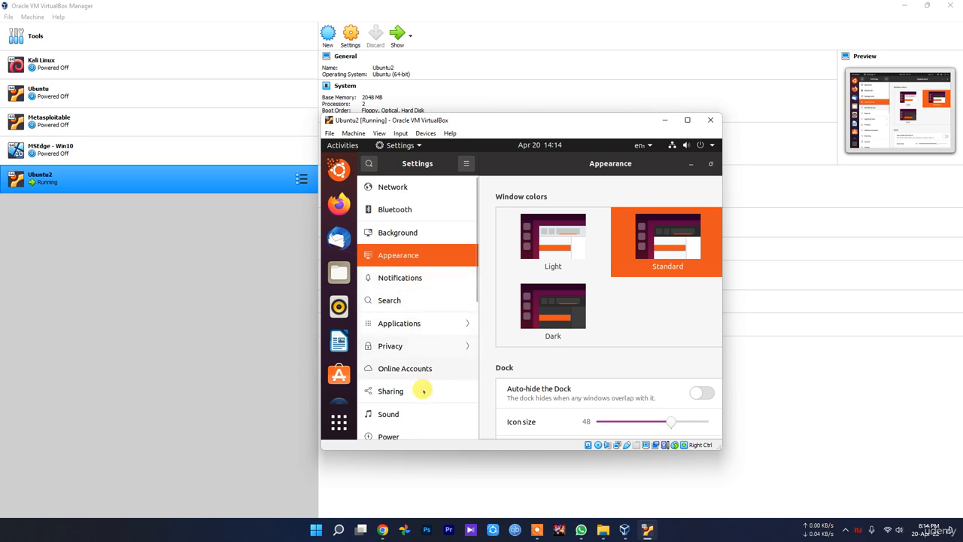
scroll(421, 389, down, 5)
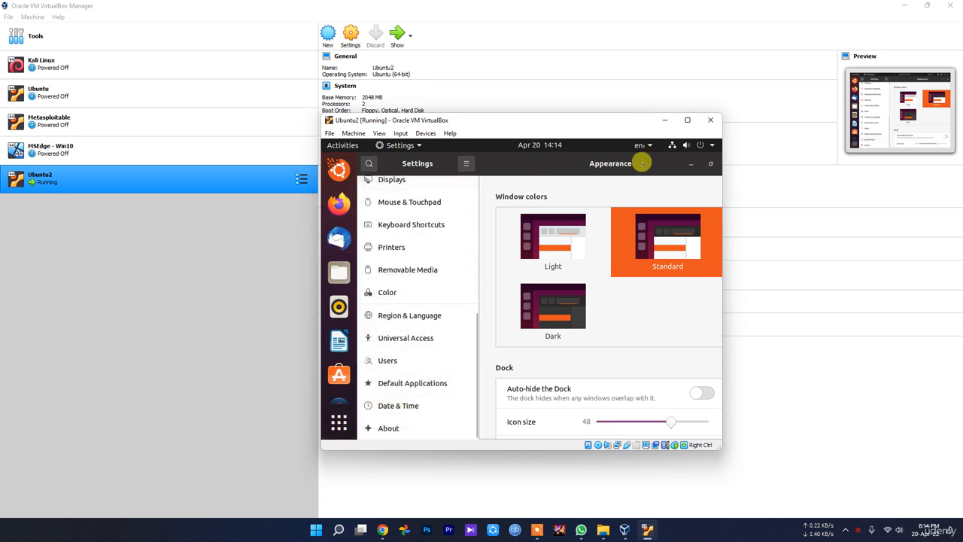
click(380, 145)
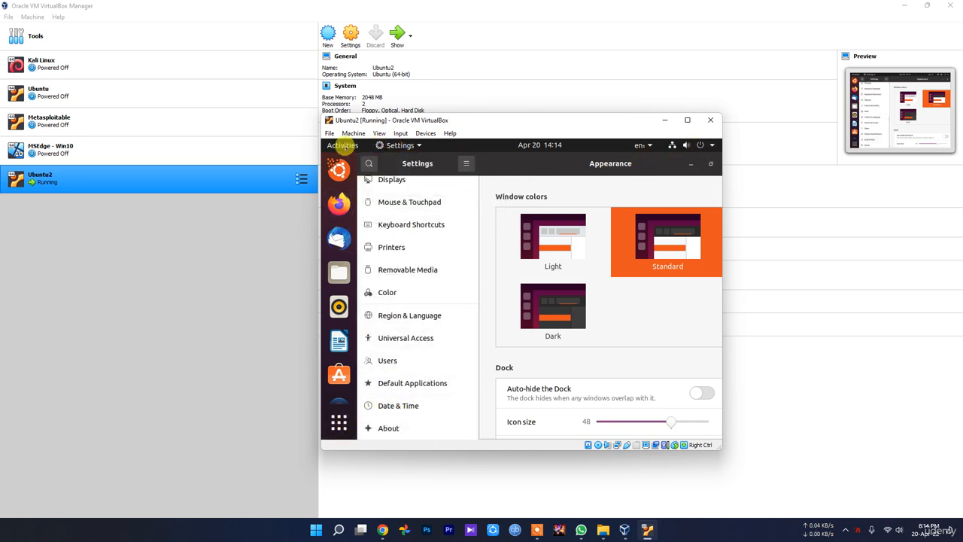
click(343, 145)
Step: Power off the Ubuntu2 virtual machine from within Ubuntu, continuing past the installation medium prompt
click(700, 144)
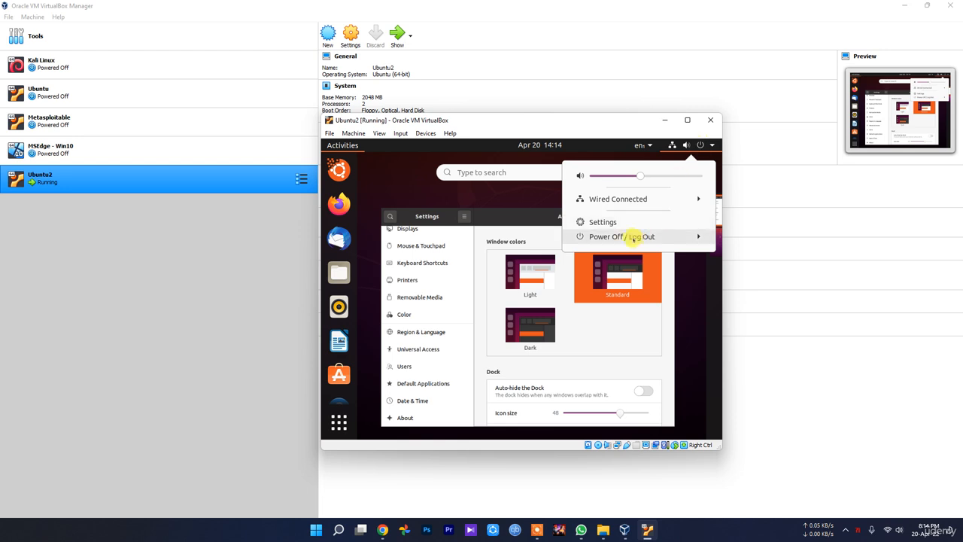
click(692, 236)
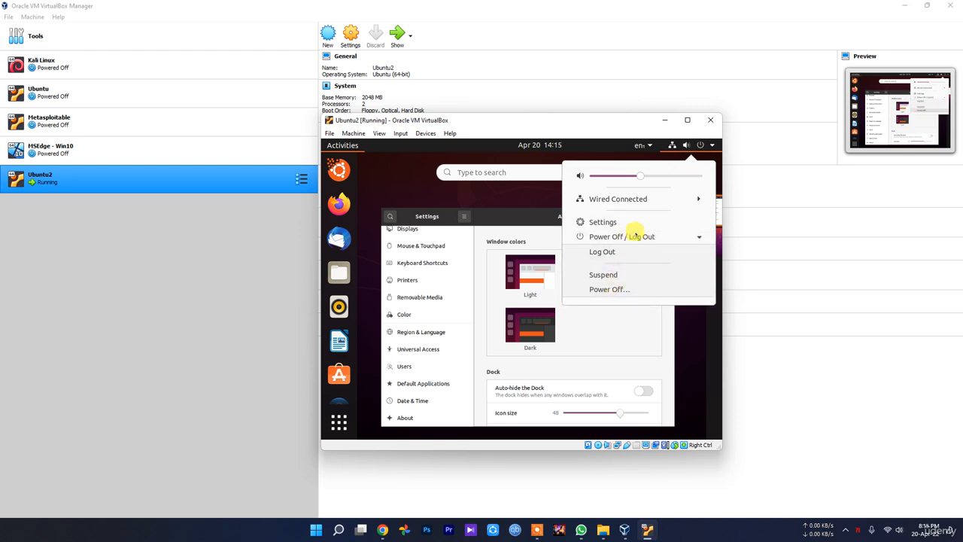
click(605, 289)
click(622, 328)
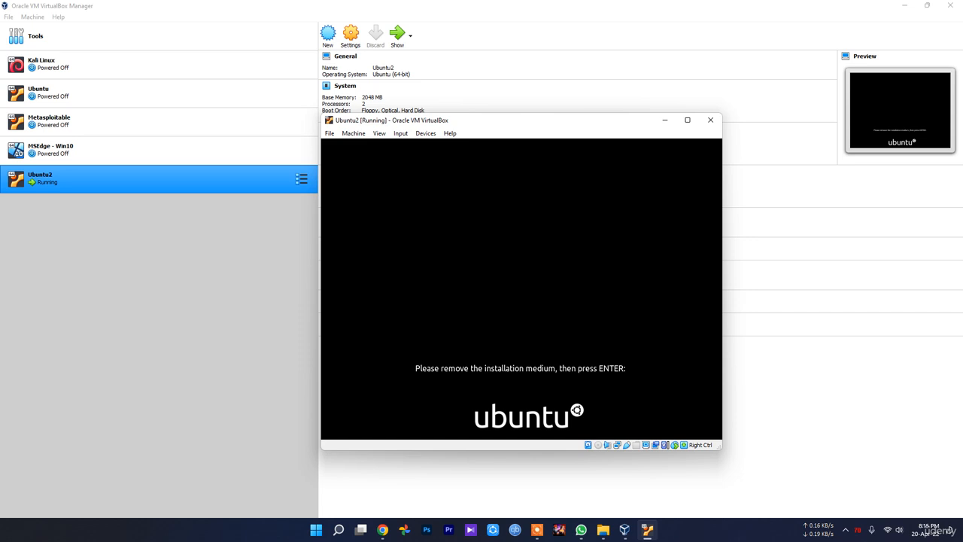
key(Return)
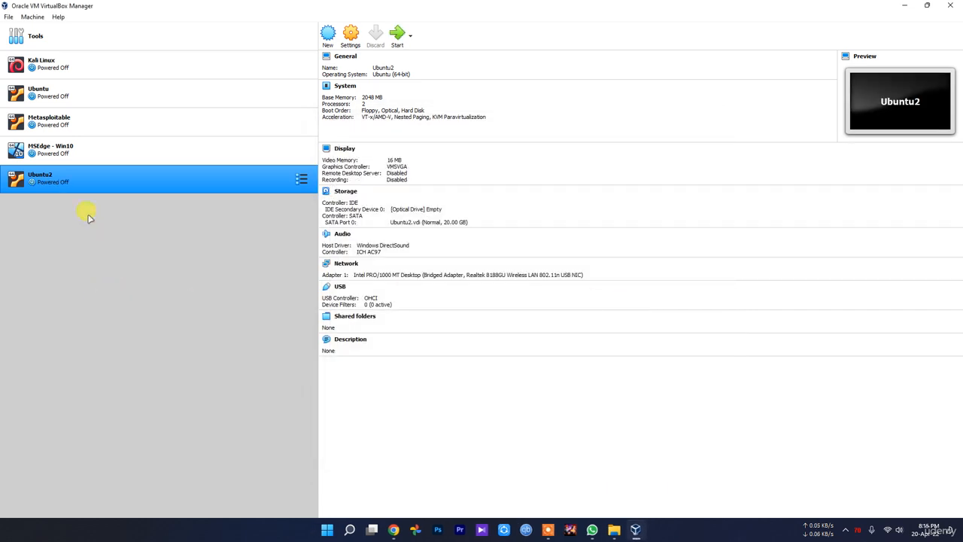
Step: Remove the Ubuntu2 virtual machine from VirtualBox and delete all its files
right_click(77, 185)
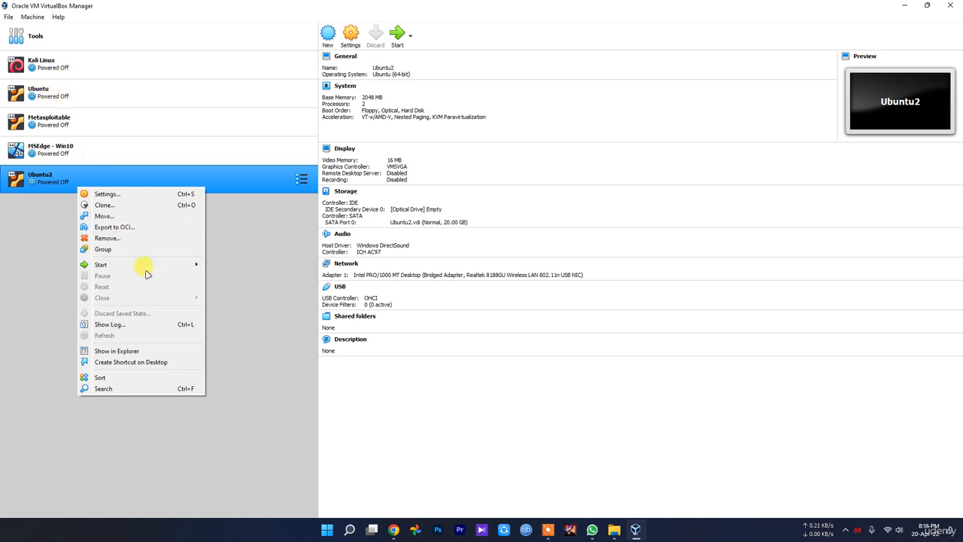
click(125, 238)
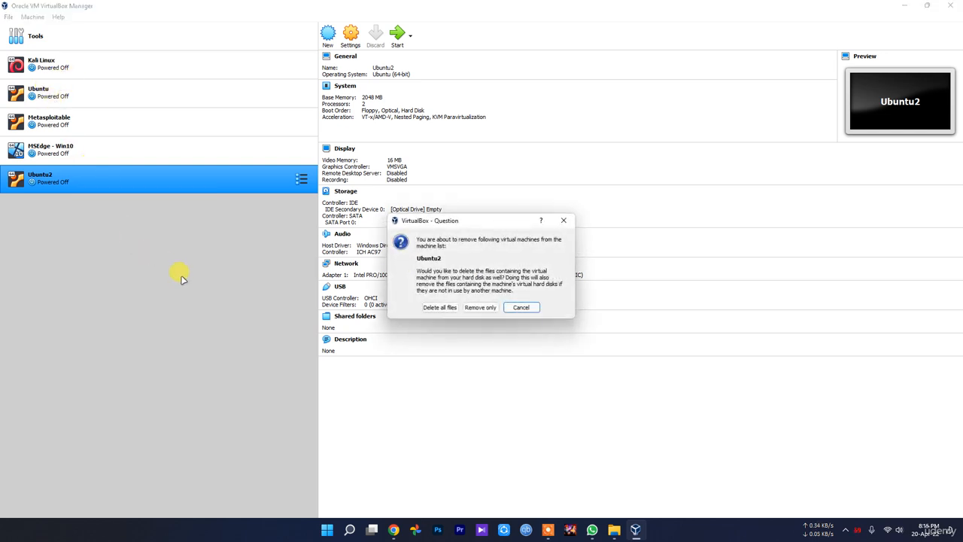
click(447, 308)
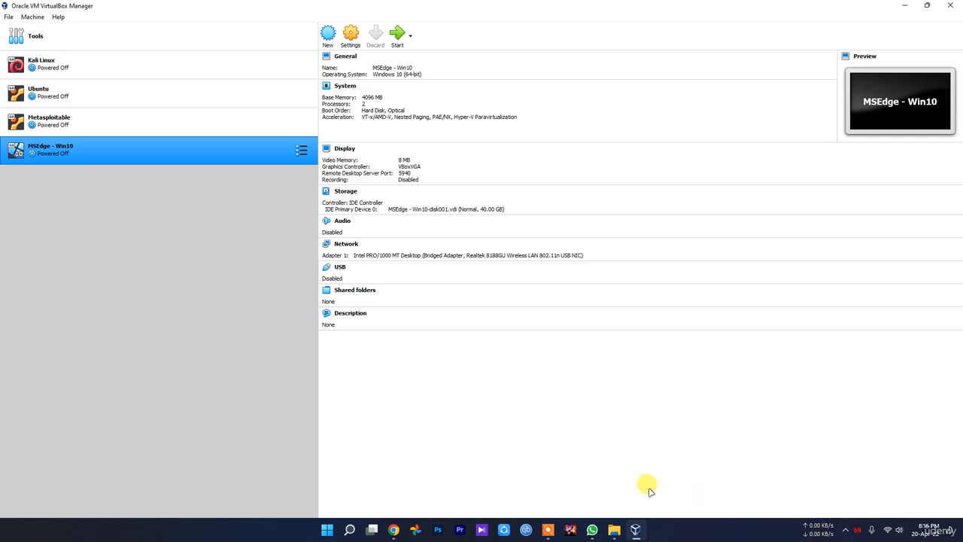
Step: Switch to New folder in File Explorer and examine the Metasploitable2-Linux folder inside metasploitable-linux-2.0.0
mouse_move(616, 529)
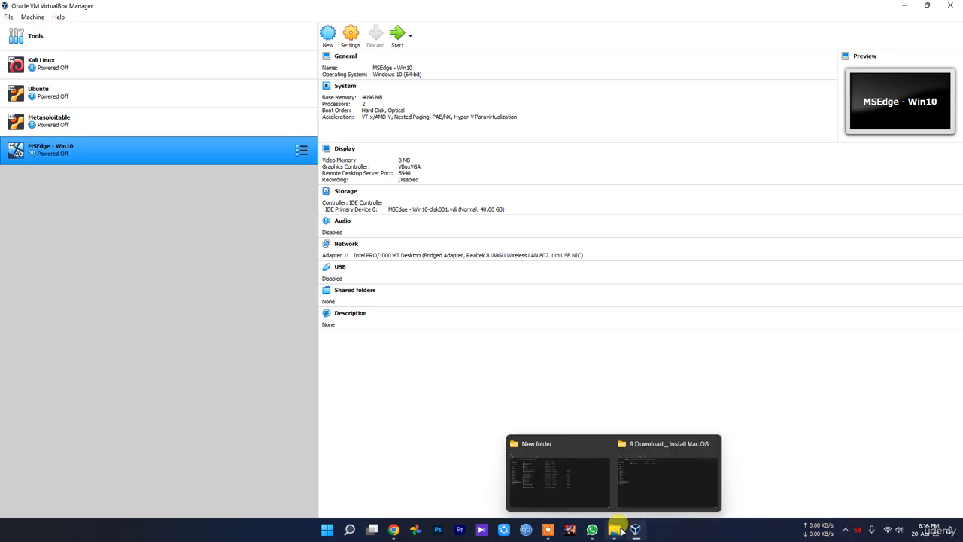
click(570, 496)
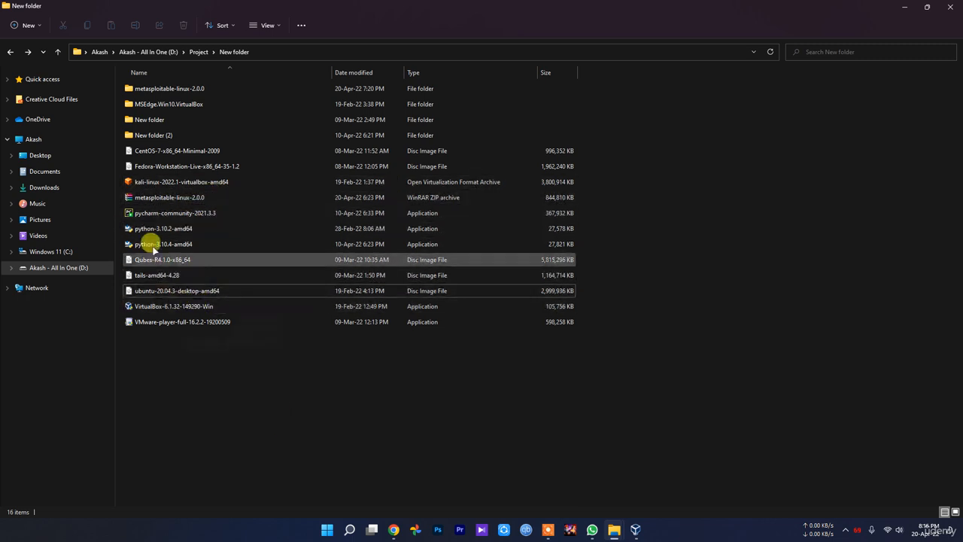
click(636, 530)
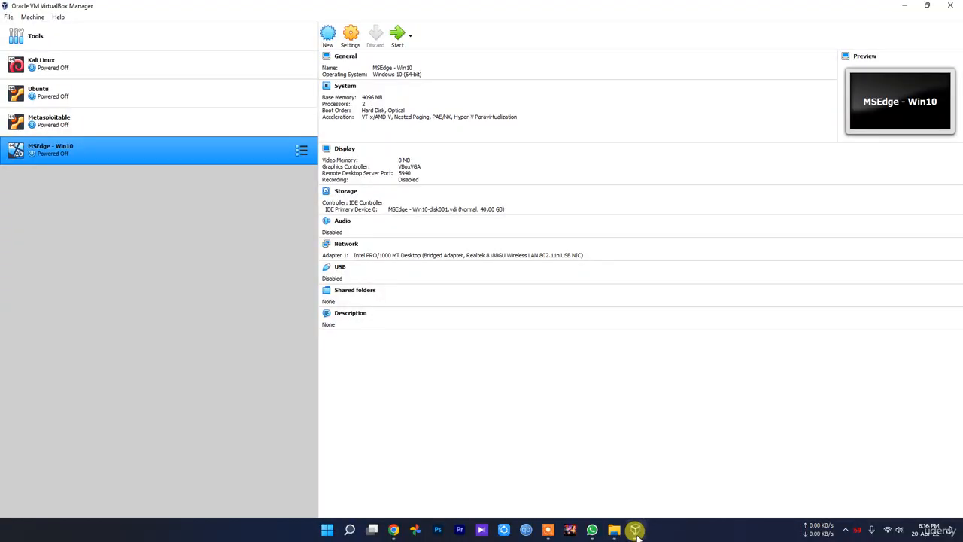
click(637, 531)
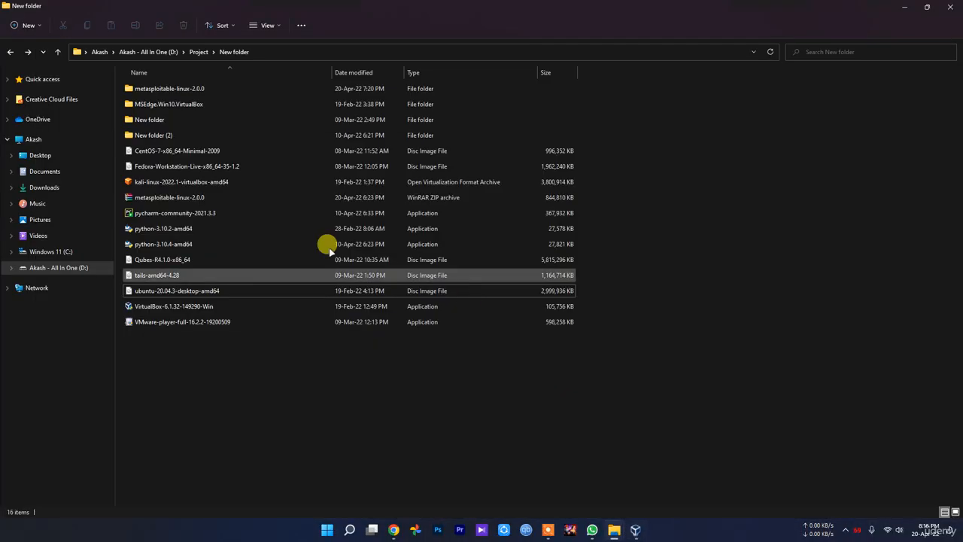
double_click(204, 88)
double_click(179, 88)
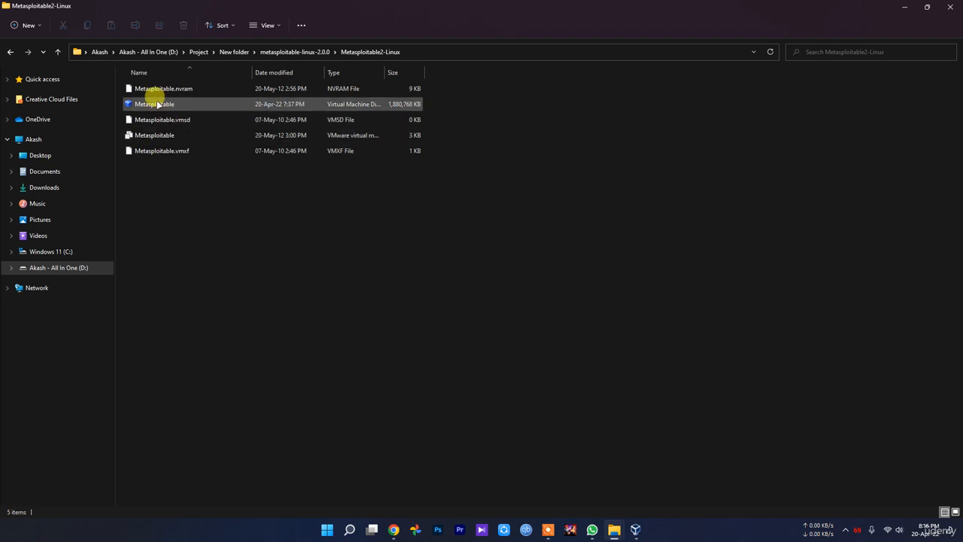
key(alt+Left)
key(alt+Left)
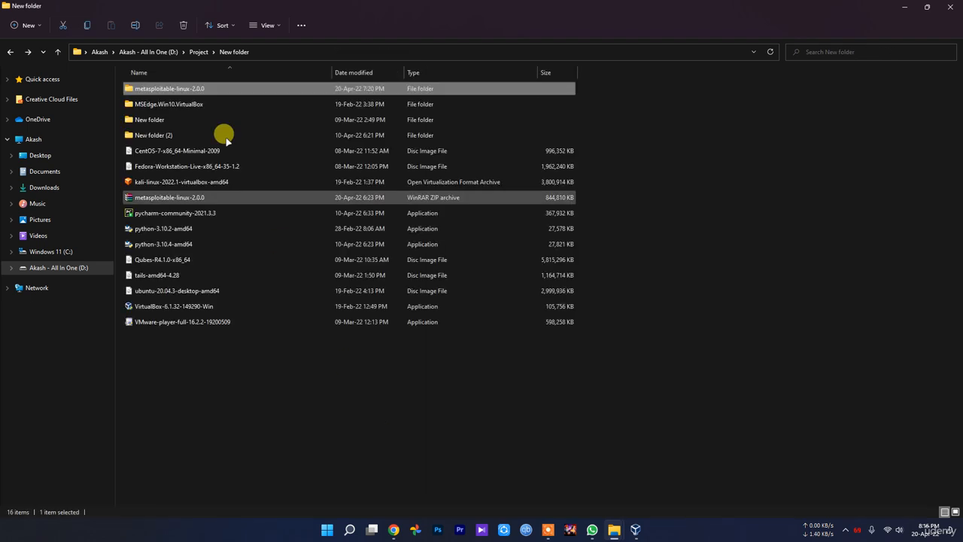
Step: Look inside the MSEdge.Win10.VirtualBox folder and return to Oracle VM VirtualBox Manager
double_click(187, 105)
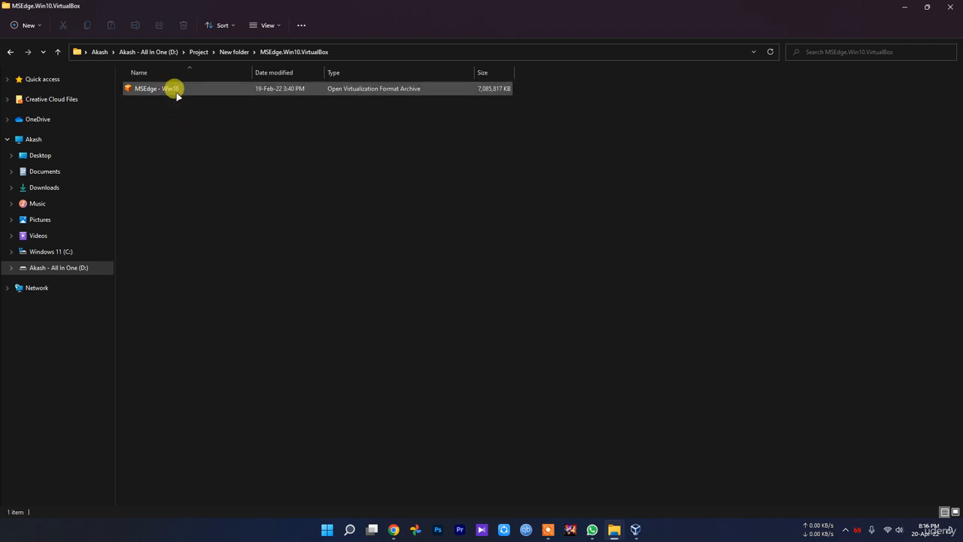
key(alt+Up)
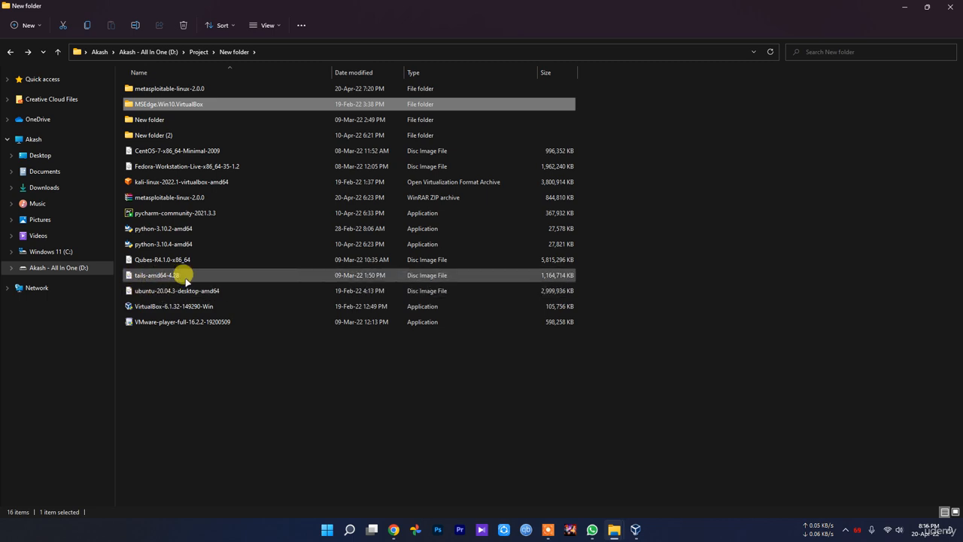
click(635, 529)
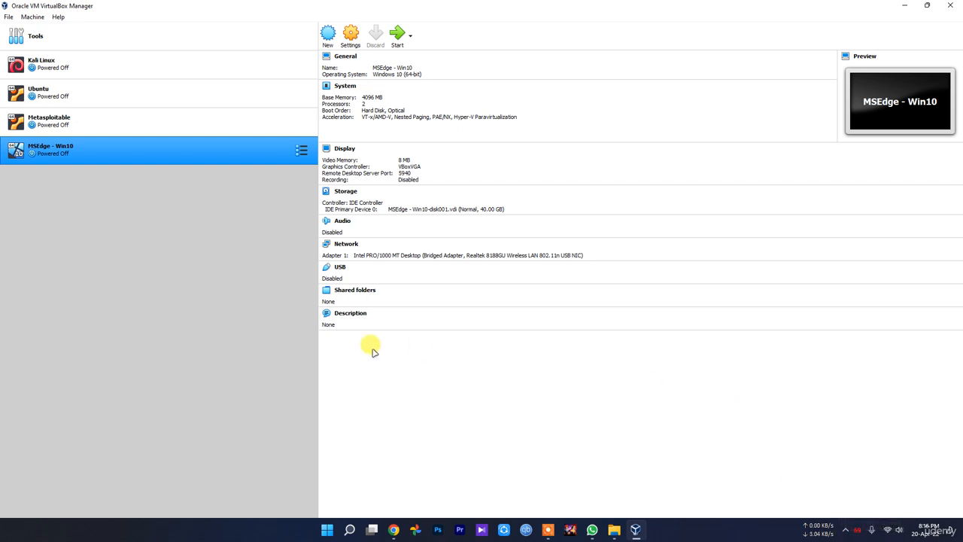
click(845, 527)
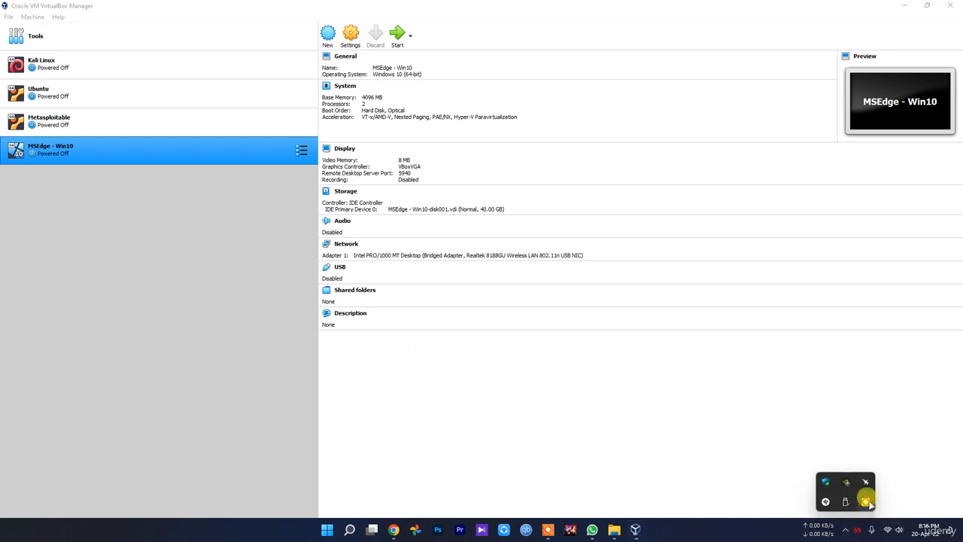